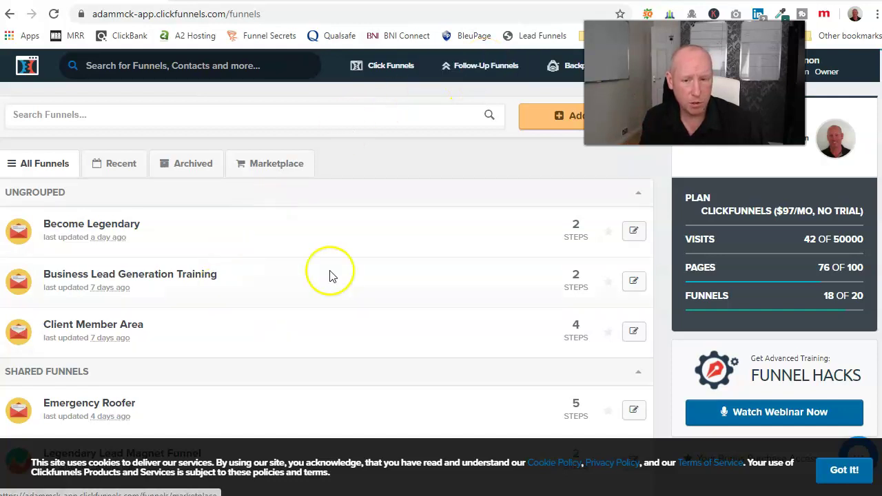
Open the Emergency Roofer funnel from the ClickFunnels funnels list.
scroll(333, 242, "down", 2)
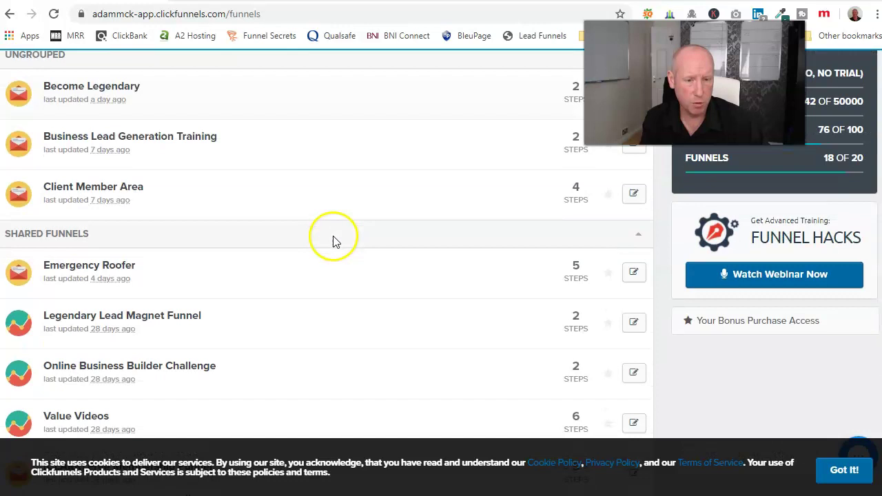
scroll(372, 207, "up", 2)
mouse_move(393, 69)
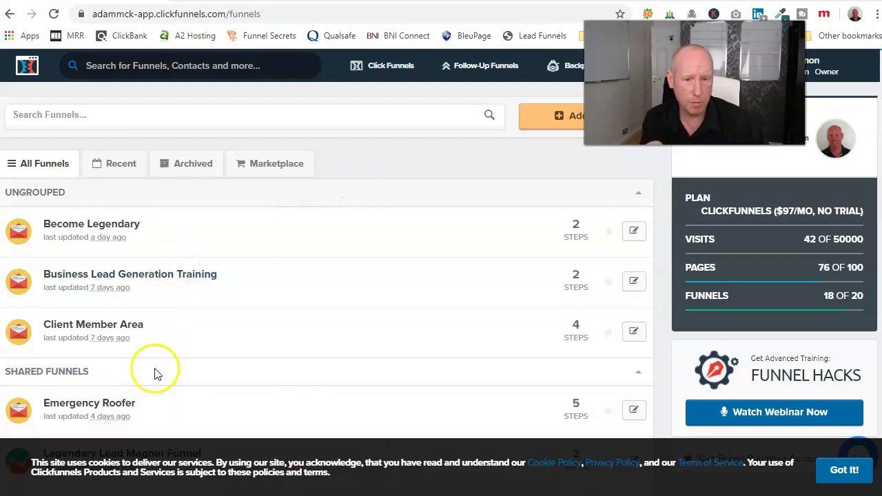
scroll(314, 255, "down", 2)
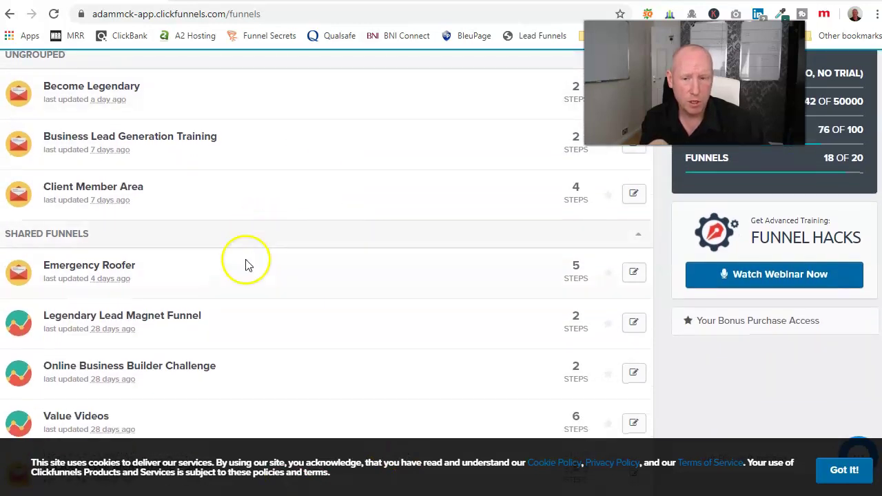
left_click(98, 273)
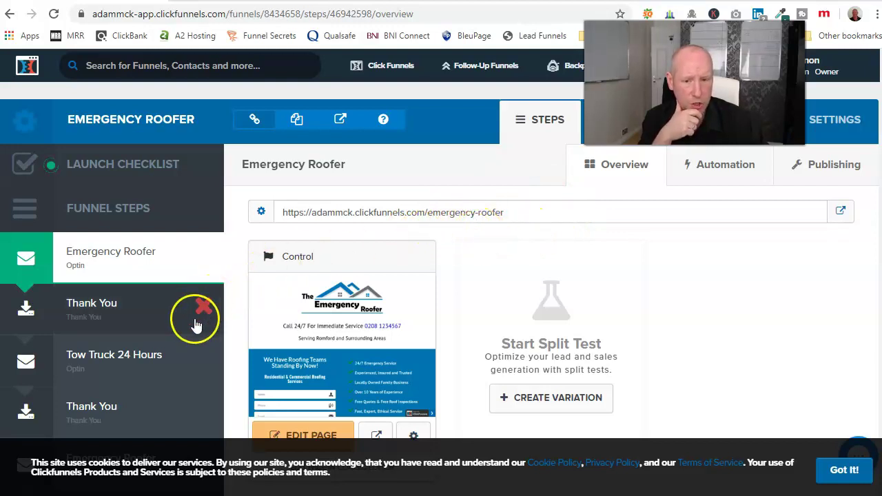
Review the funnel's steps and dismiss the cookie banner with Got it!
scroll(197, 325, "down", 2)
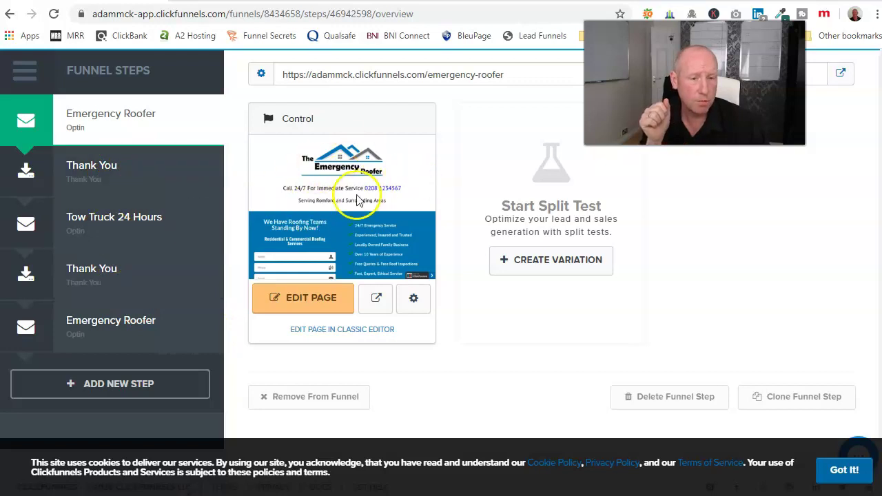
scroll(373, 178, "up", 2)
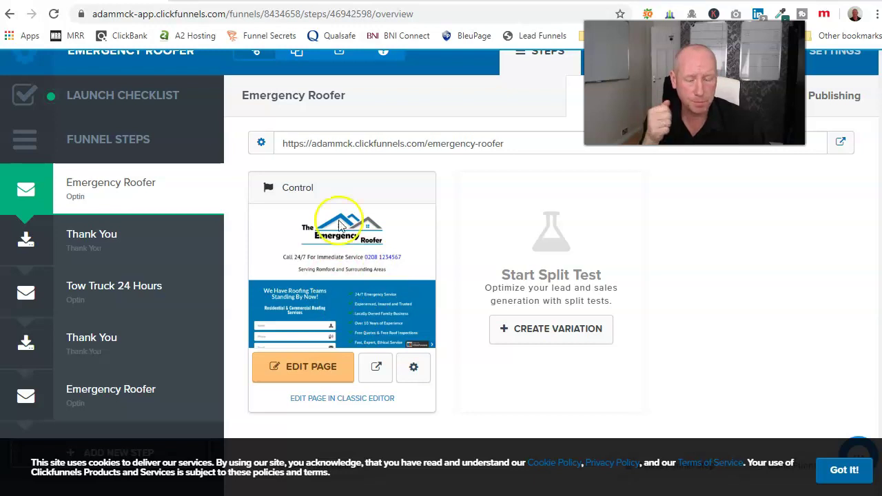
scroll(329, 247, "up", 2)
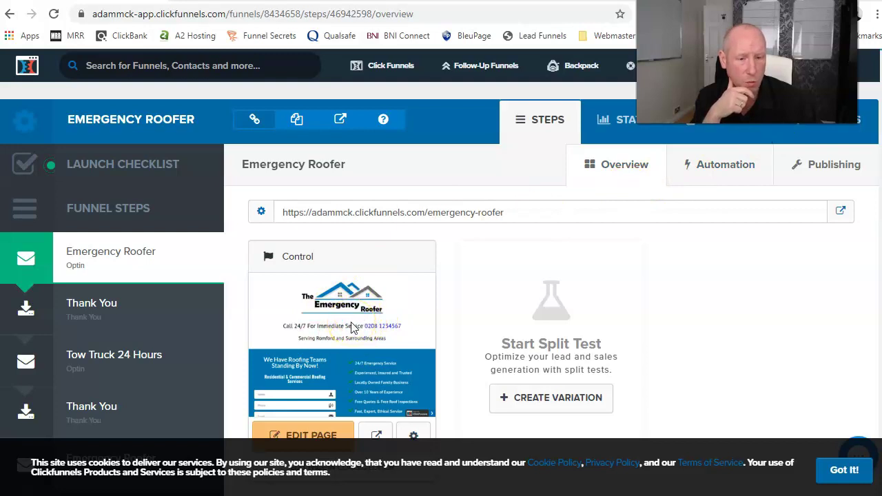
left_click(842, 469)
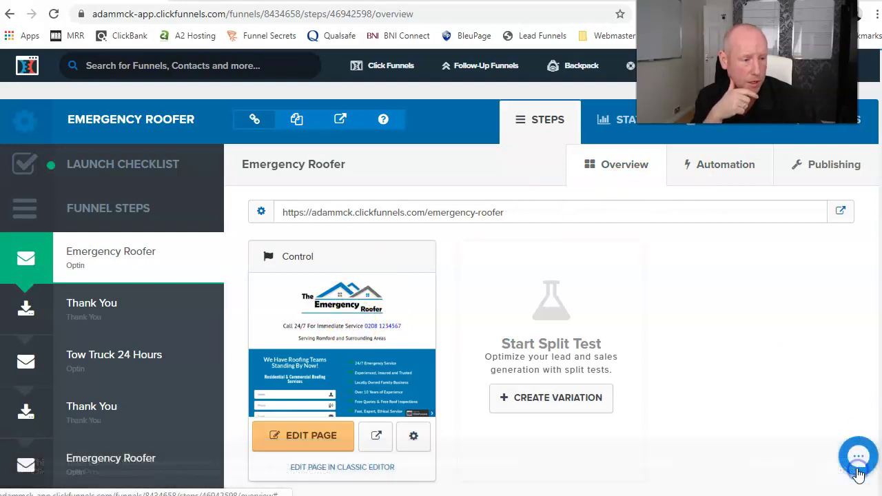
Edit the Emergency Roofer optin page and review its Name, Phone and Email lead form.
left_click(273, 439)
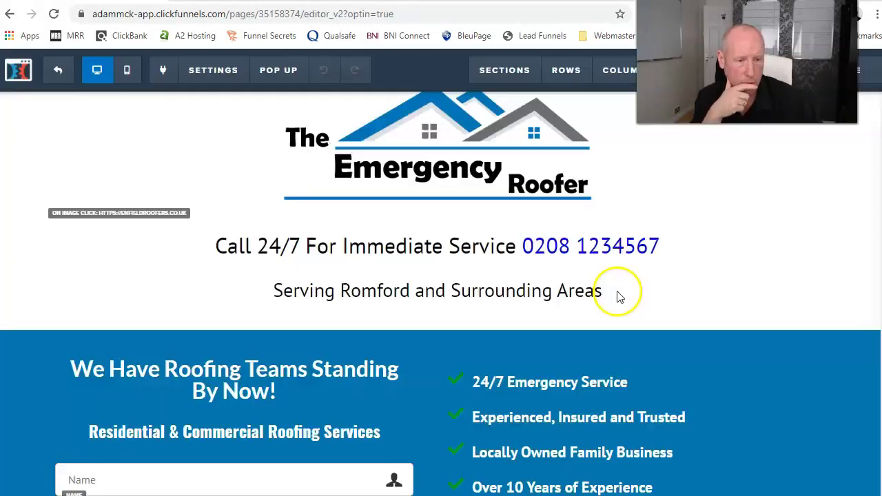
scroll(618, 295, "down", 5)
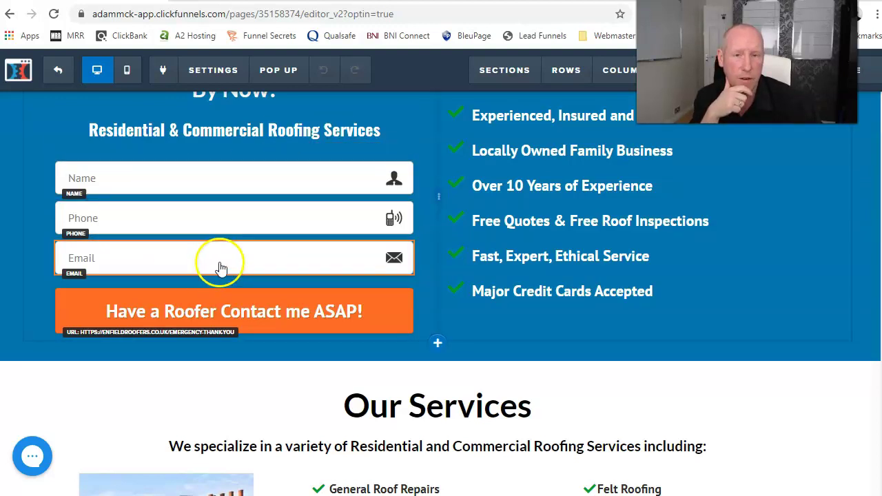
scroll(417, 138, "up", 3)
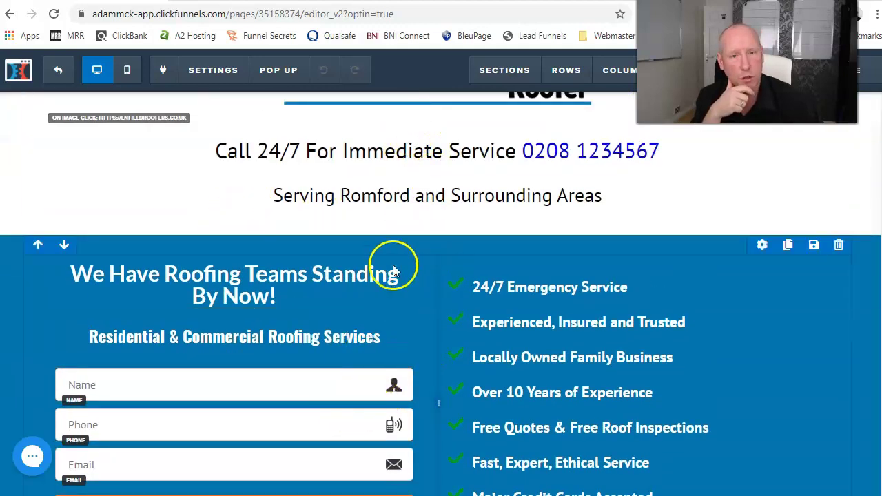
Open getresponse.com in a new tab and log in with the saved credentials.
key("ctrl+t")
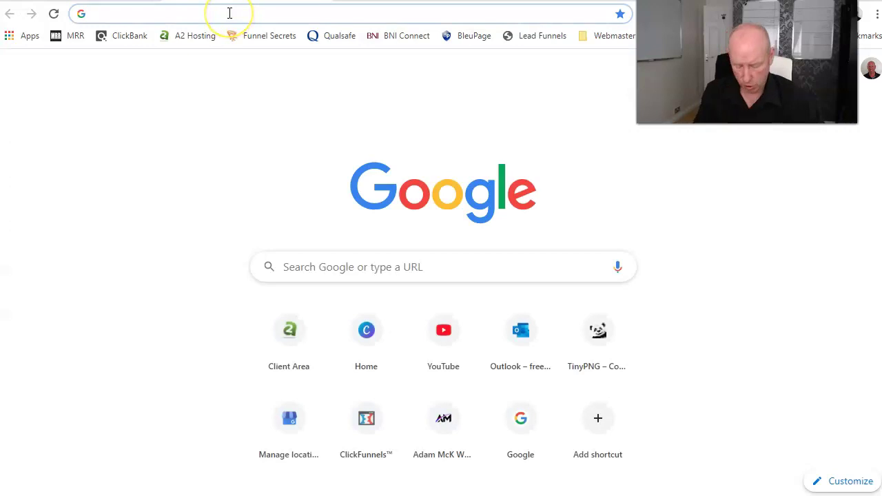
type("get")
key("Return")
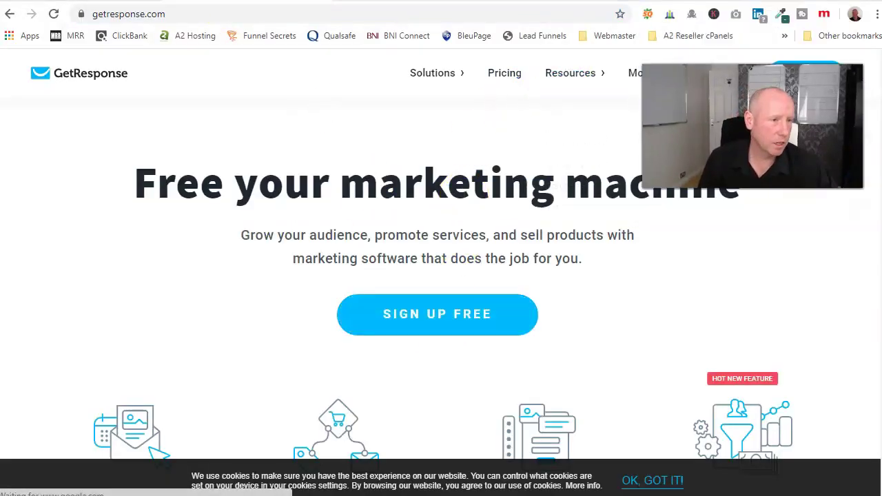
left_click(741, 76)
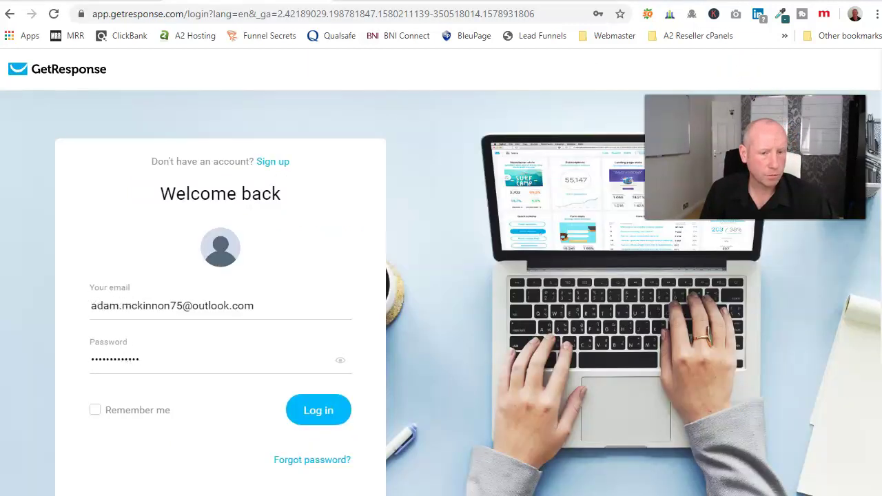
left_click(335, 417)
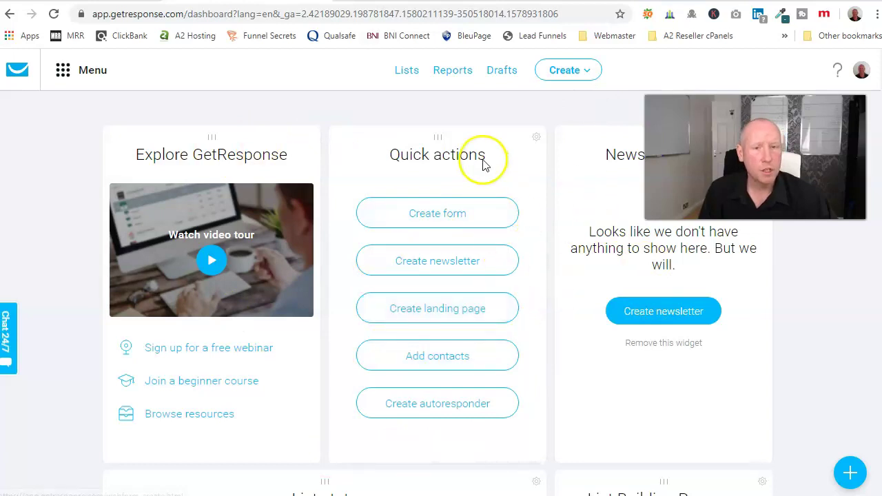
Generate a GetResponse API key named 'Clickfunnels test API' under Integrations and API > API.
left_click(63, 72)
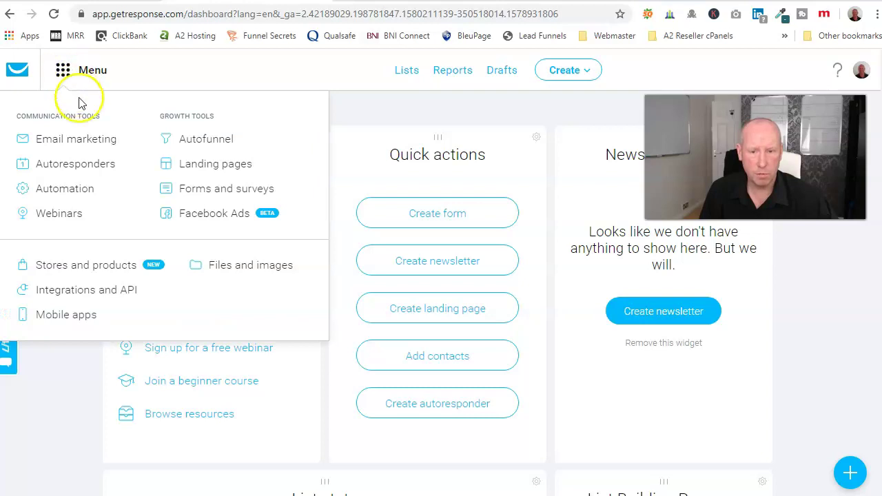
left_click(96, 295)
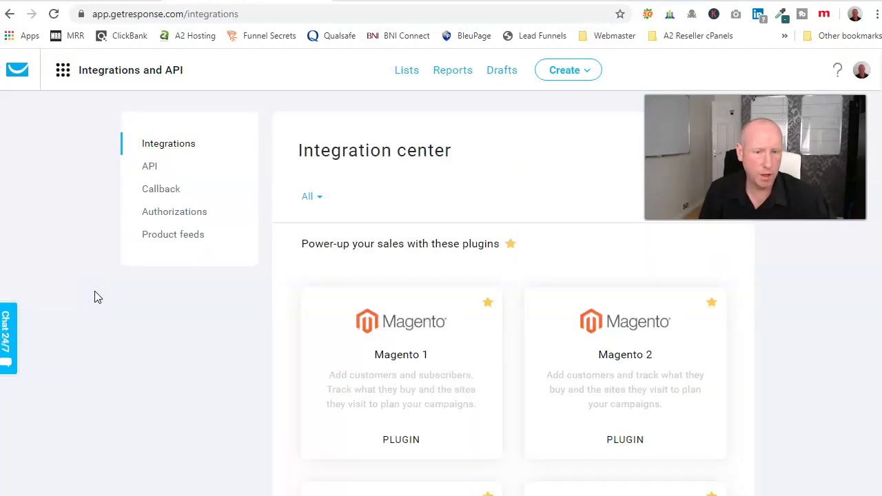
left_click(150, 167)
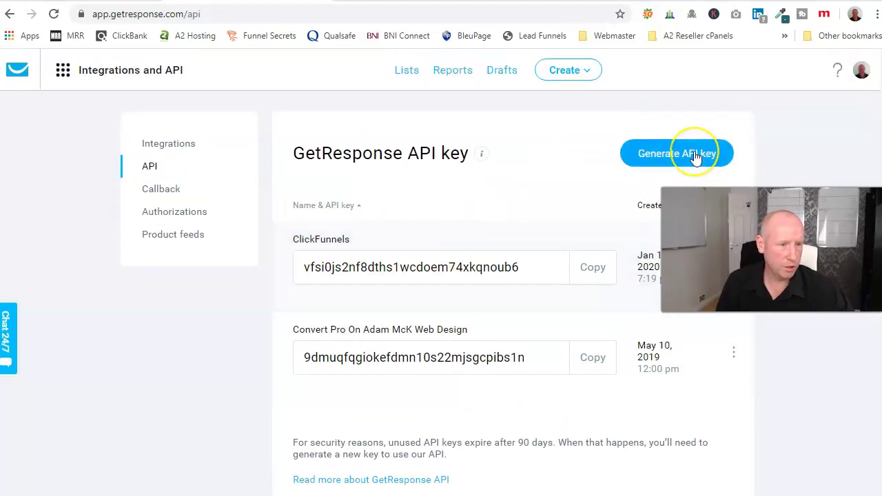
left_click(695, 155)
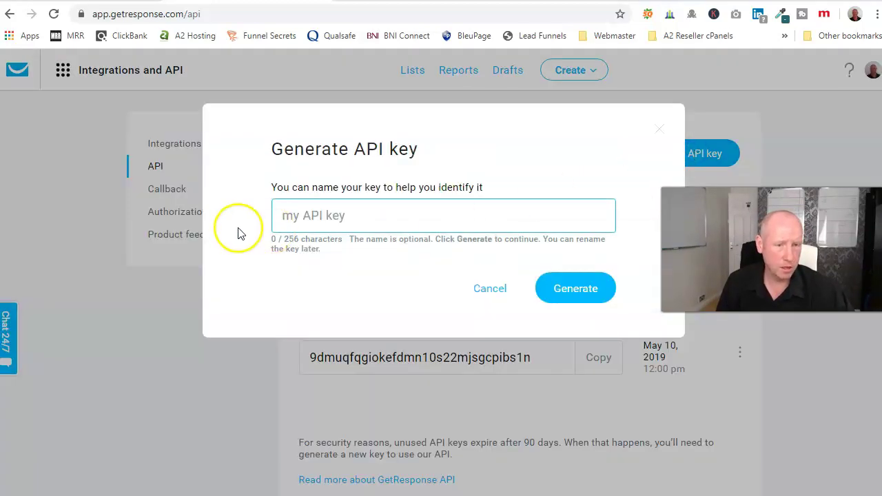
type("C")
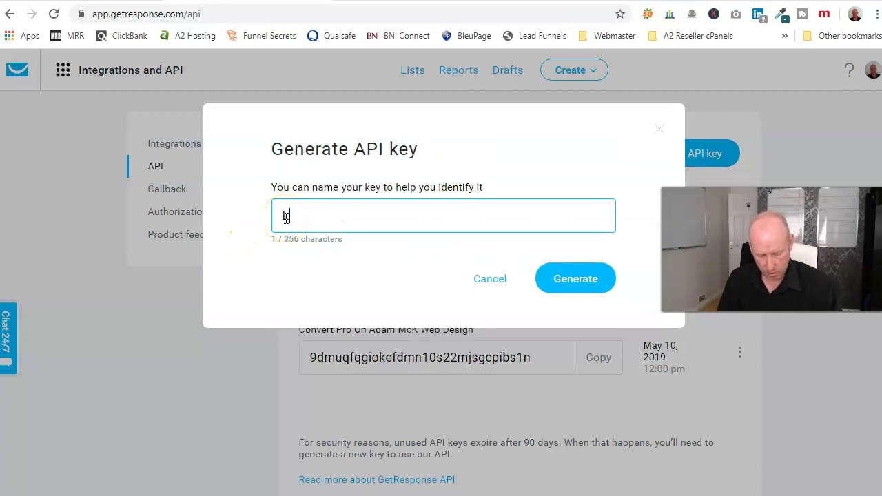
type("lickfunnels test API")
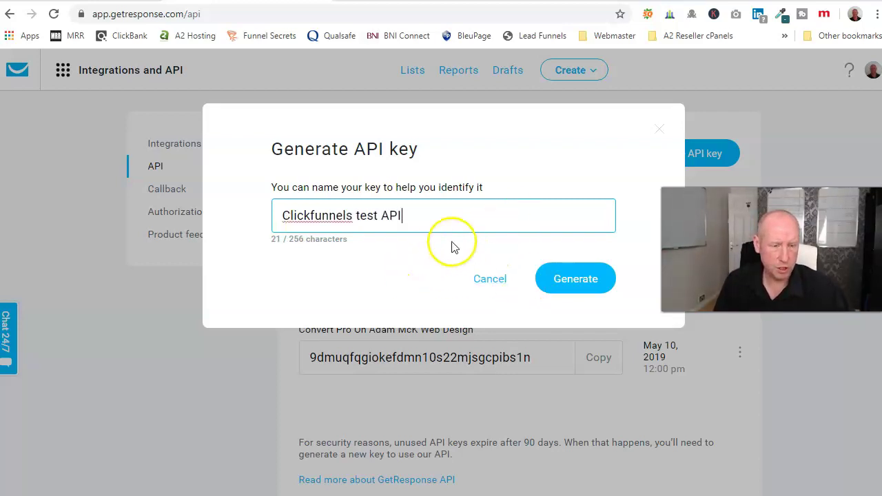
left_click(572, 288)
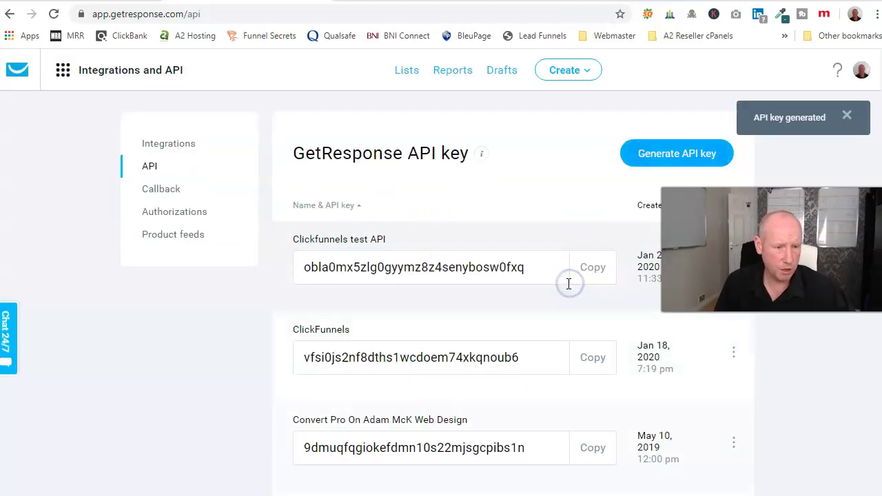
scroll(475, 407, "down", 2)
scroll(372, 296, "up", 2)
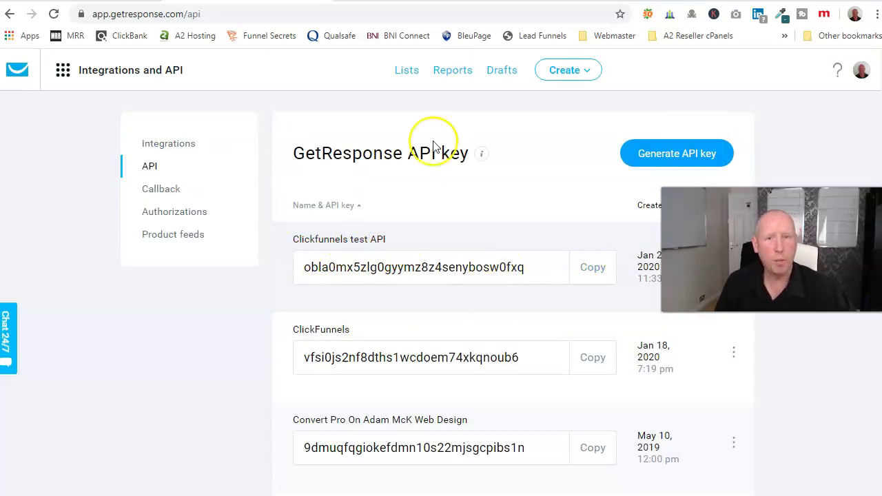
Leave the ClickFunnels page editor and open Account Settings > Integrations.
left_click(93, 0)
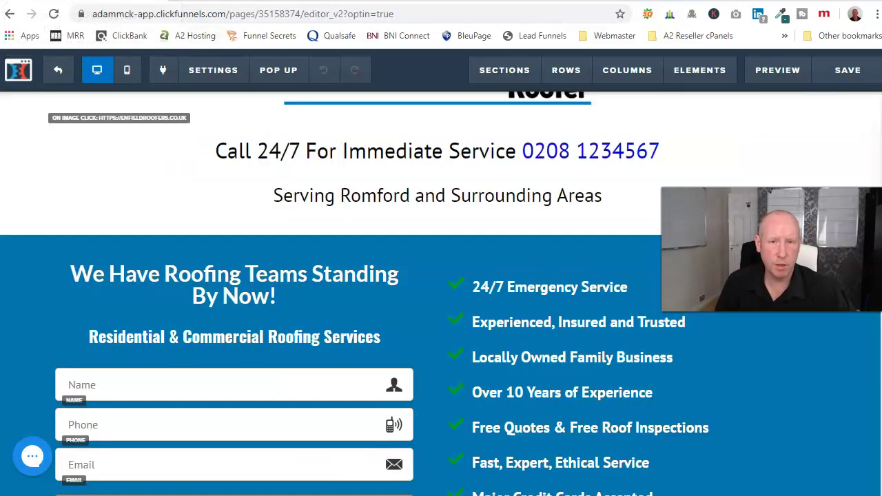
left_click(57, 70)
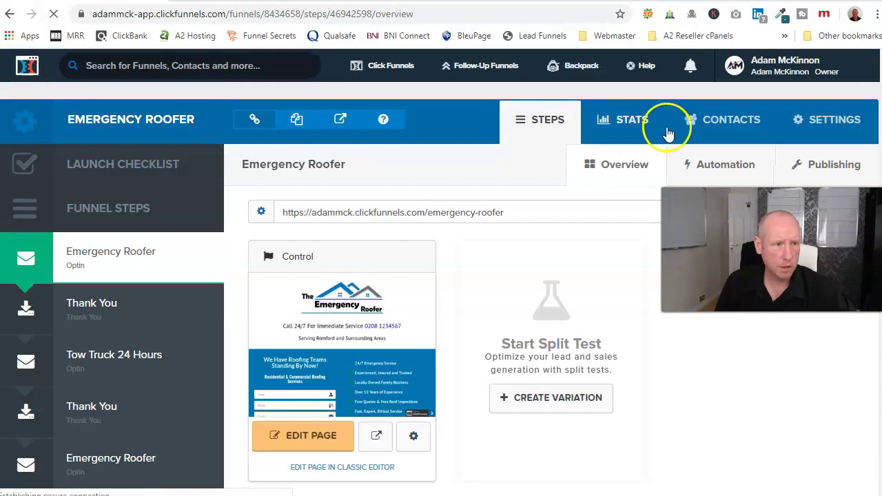
left_click(772, 67)
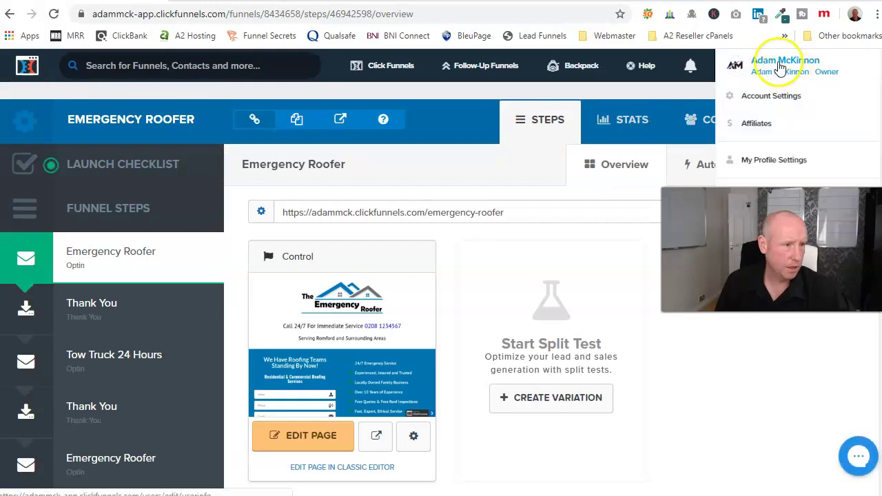
left_click(776, 98)
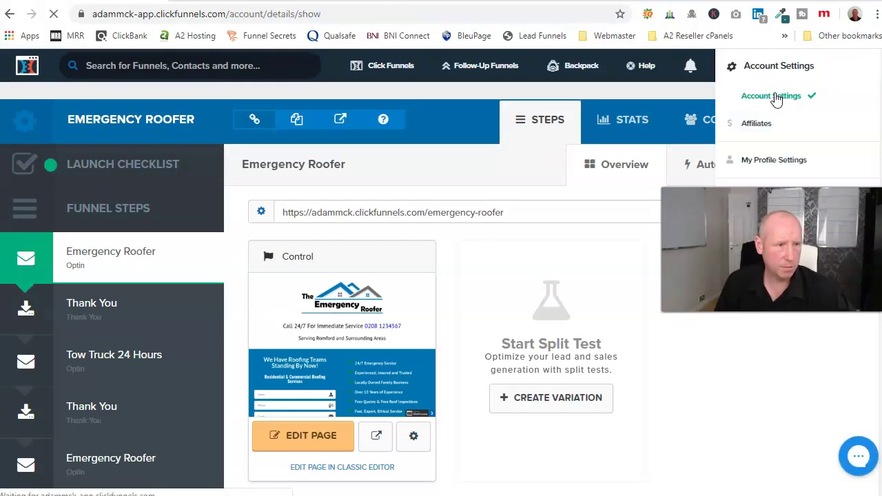
scroll(120, 235, "down", 1)
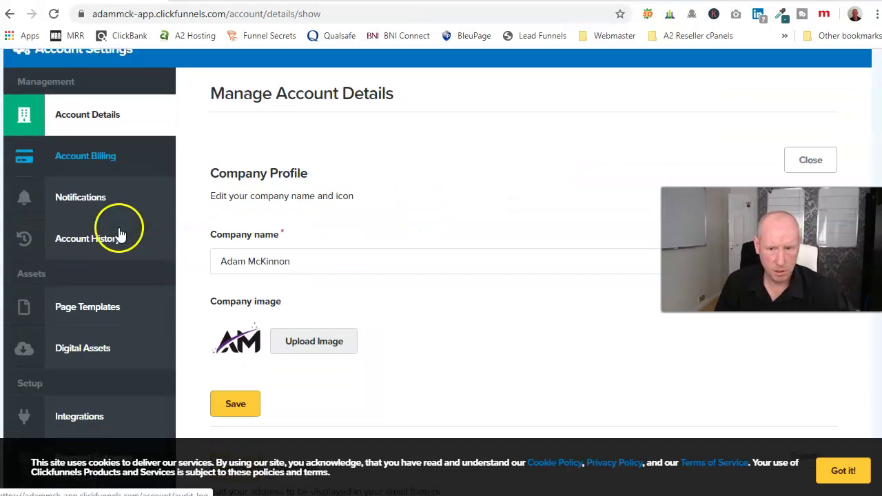
scroll(119, 235, "down", 3)
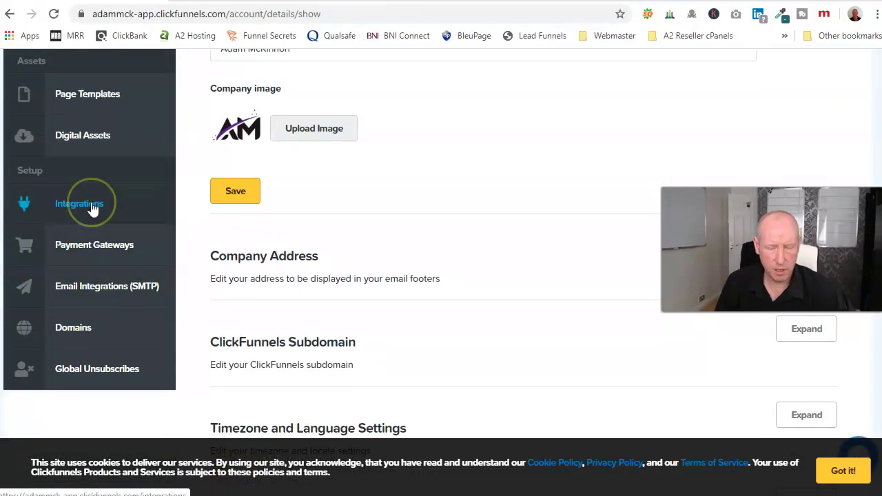
left_click(79, 204)
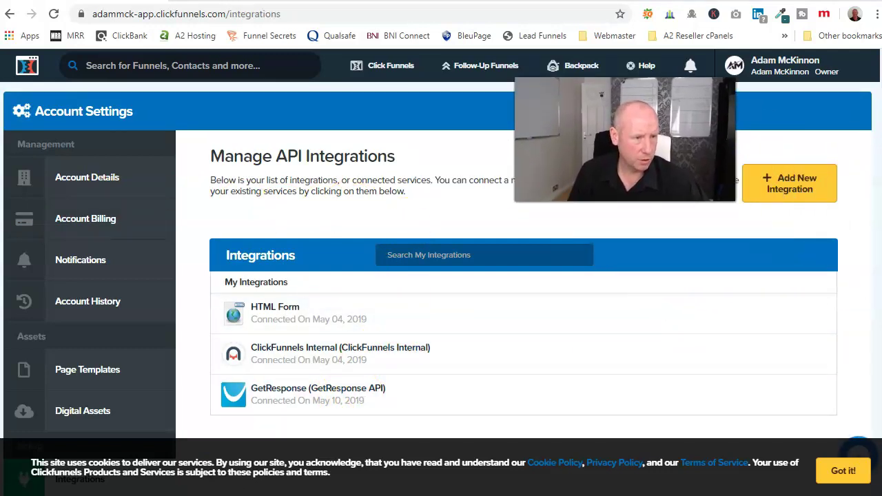
left_click(794, 192)
scroll(545, 296, "down", 1)
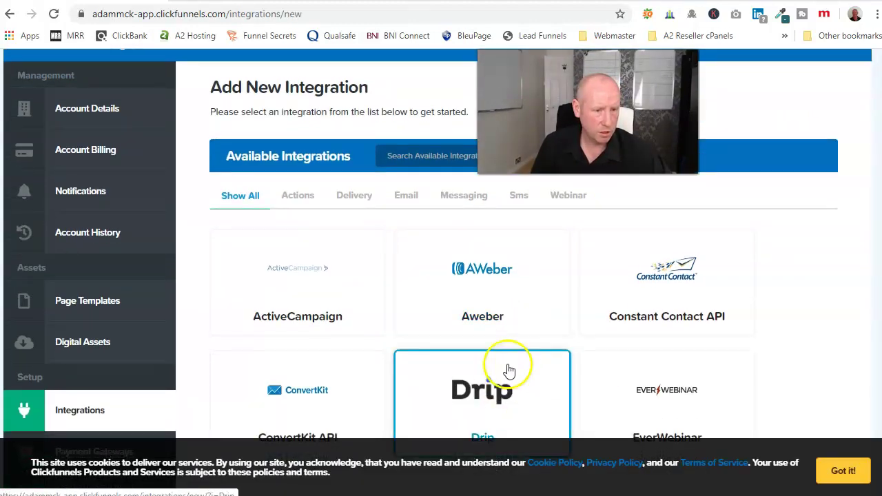
scroll(524, 303, "down", 4)
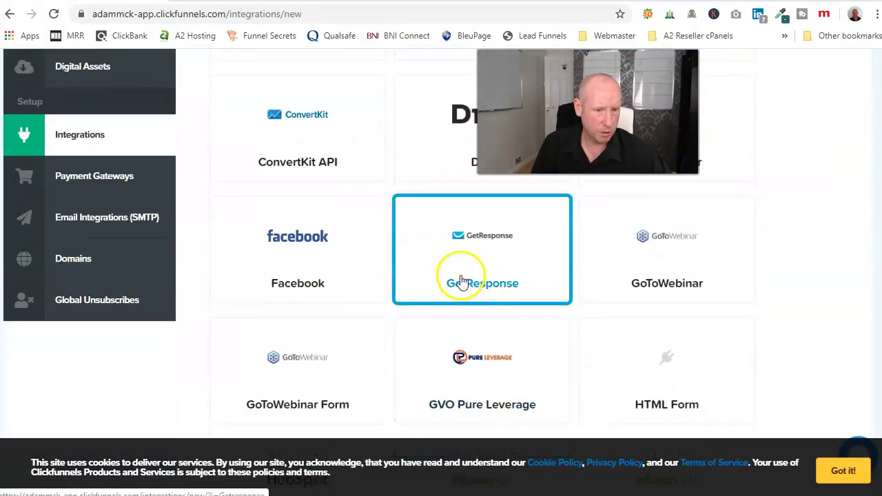
scroll(463, 283, "up", 4)
left_click(486, 275)
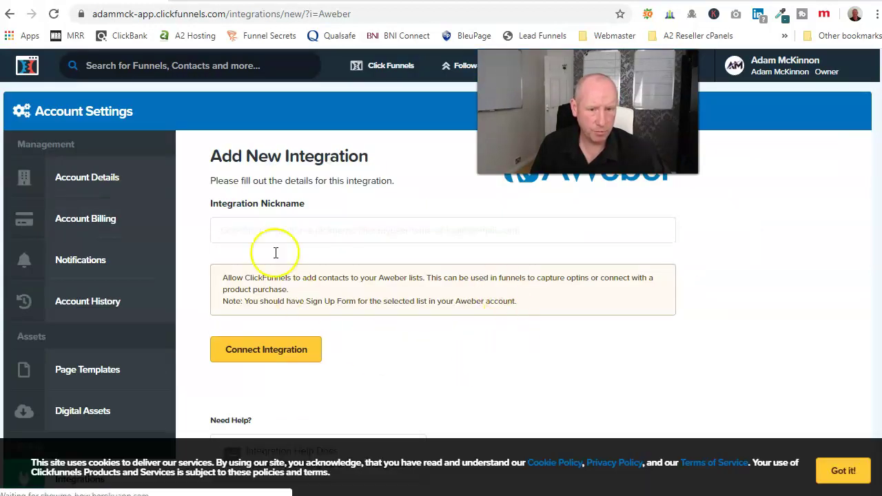
left_click(254, 231)
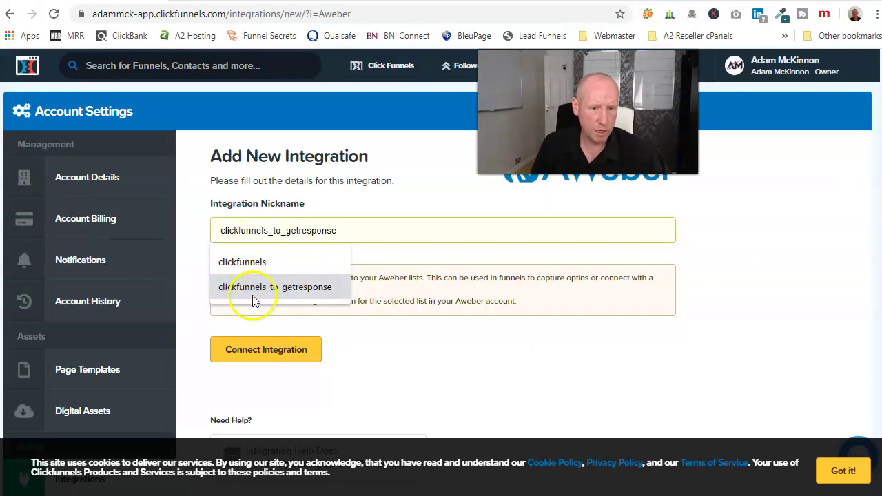
scroll(386, 358, "down", 3)
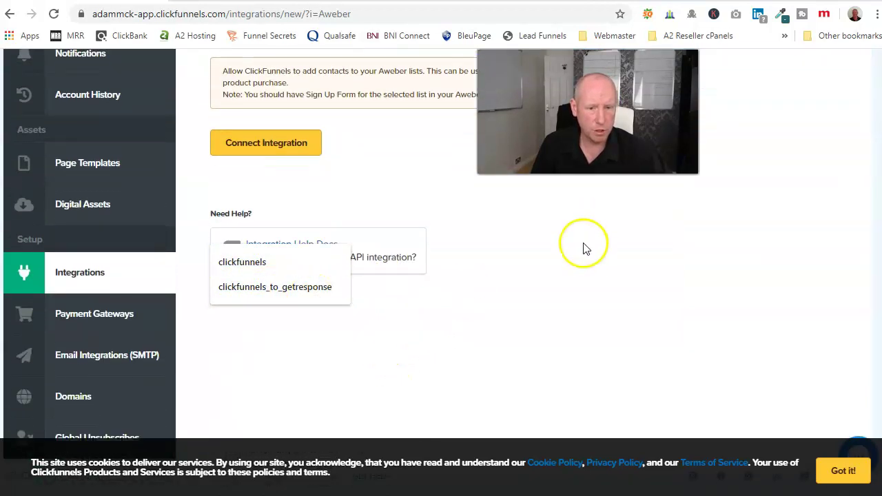
scroll(416, 269, "up", 2)
left_click(355, 131)
left_click(310, 160)
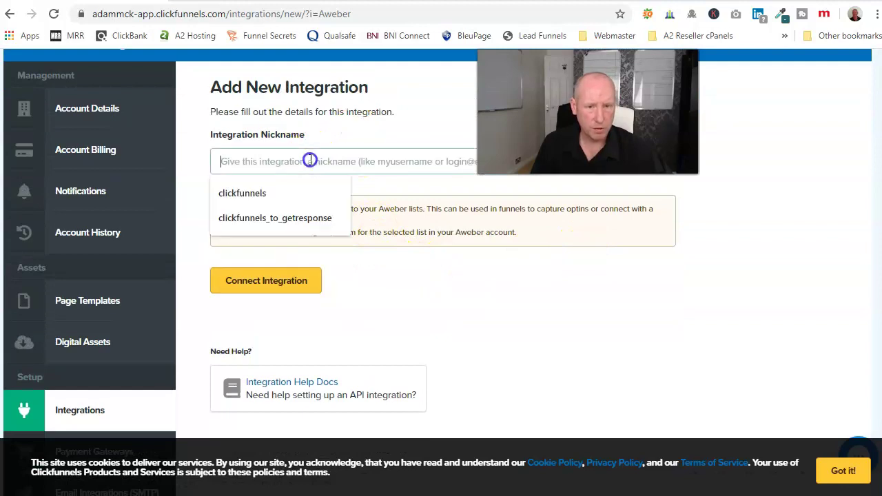
type("Test")
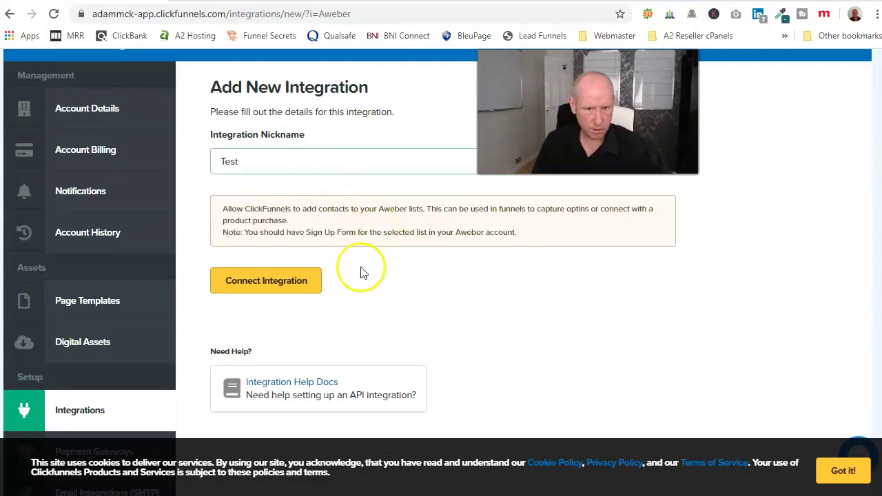
left_click(372, 266)
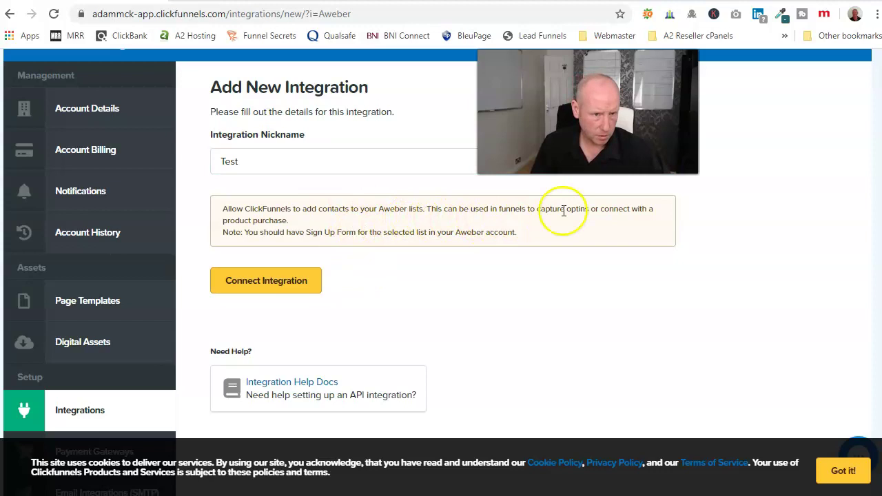
left_click(285, 284)
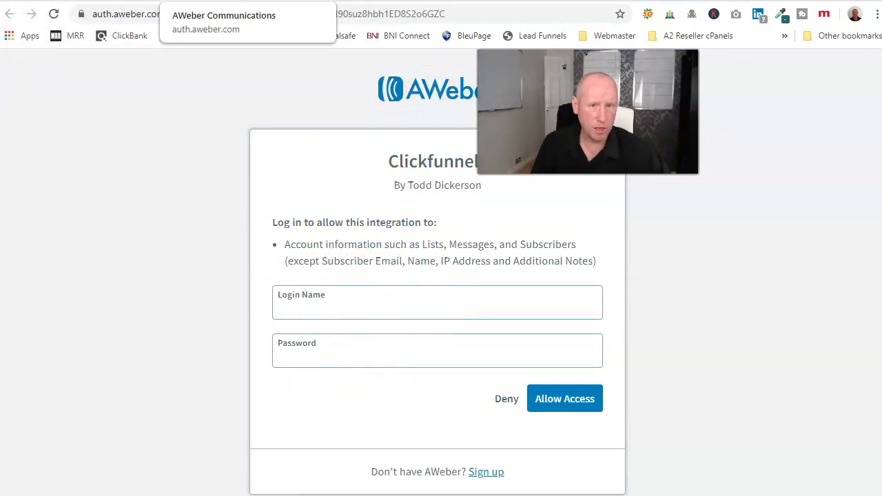
left_click(97, 0)
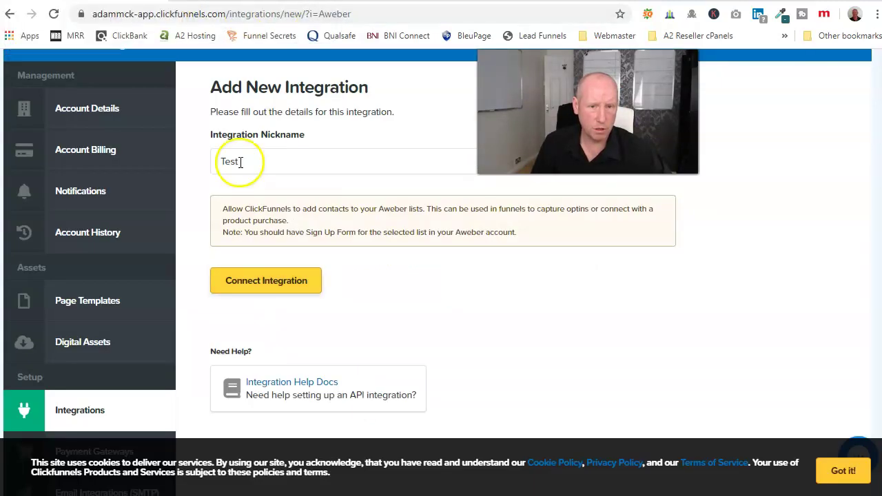
left_click_drag(243, 162, 207, 162)
key("BackSpace")
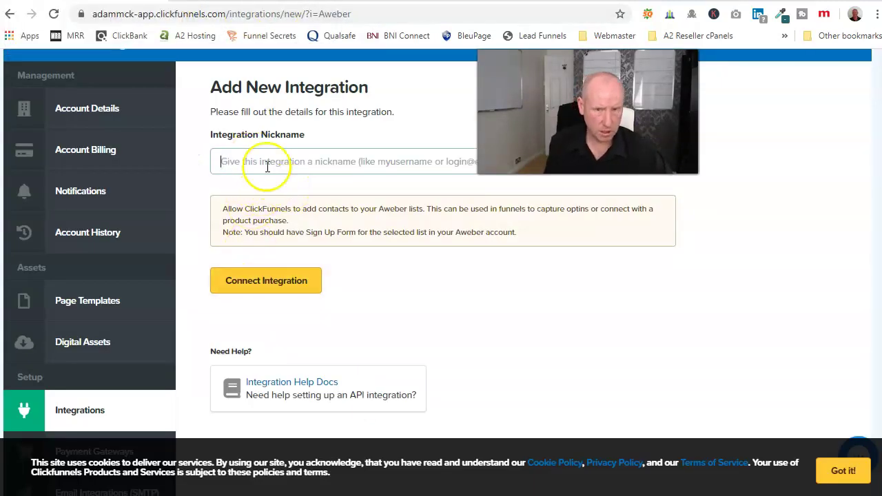
left_click(9, 14)
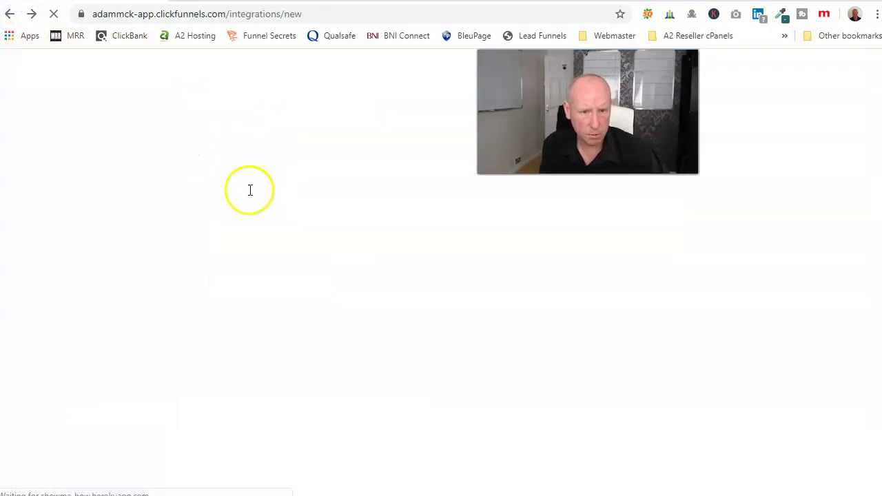
Open the GetResponse integration and inspect its API Key field.
scroll(386, 317, "down", 4)
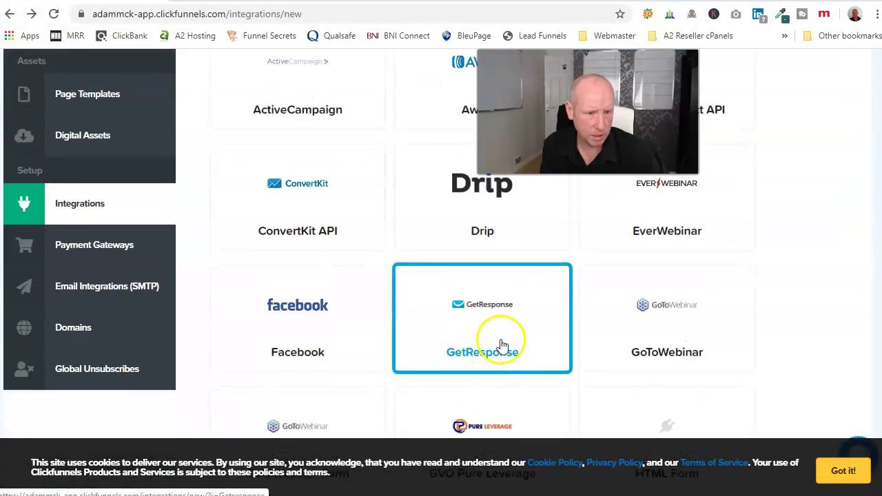
left_click(501, 338)
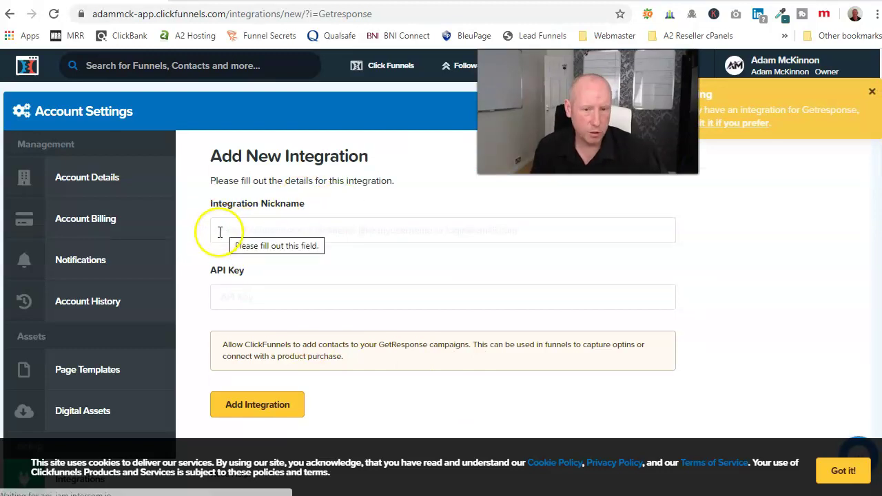
left_click(242, 296)
right_click(242, 299)
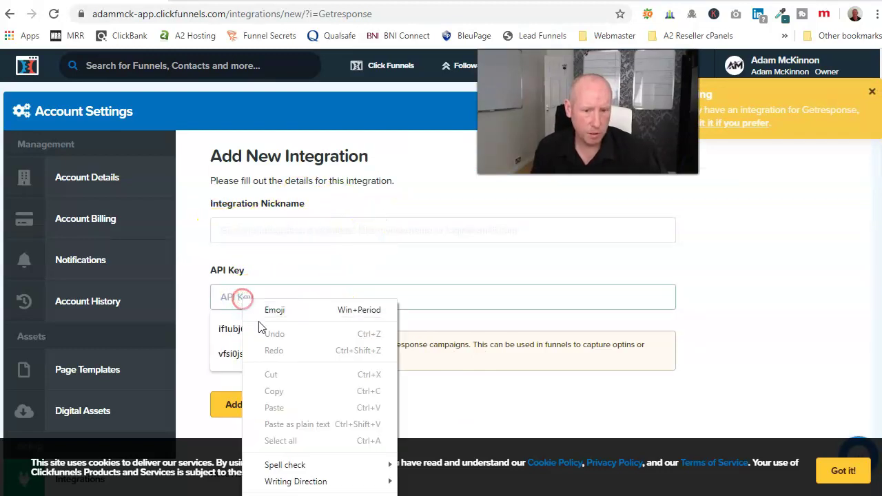
left_click(246, 269)
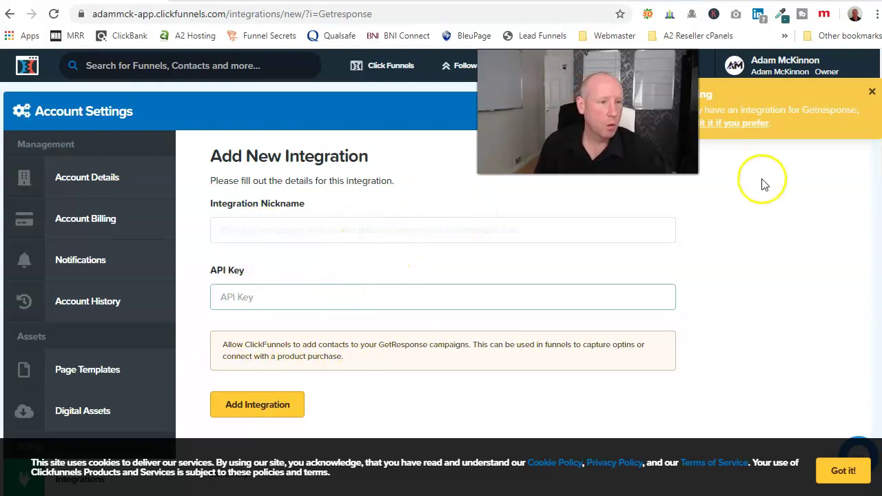
Close the existing-integration notice, return to Manage API Integrations, and go back to the GetResponse API keys page.
left_click(873, 95)
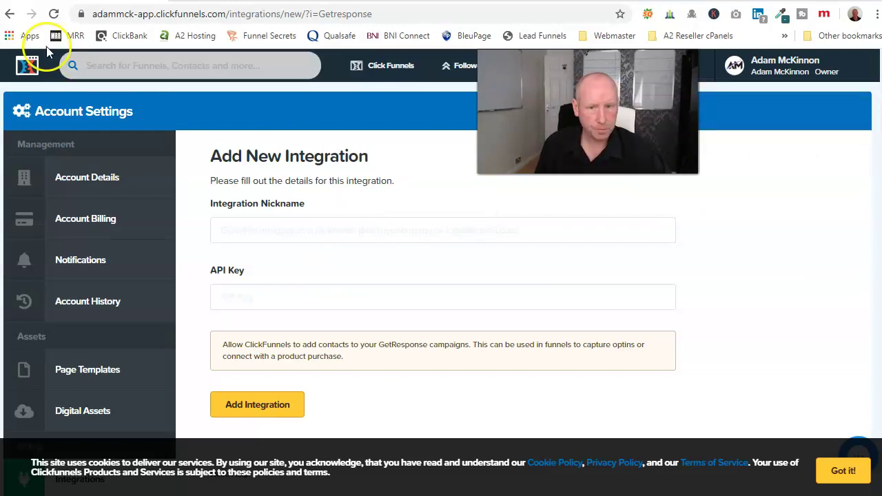
left_click(11, 14)
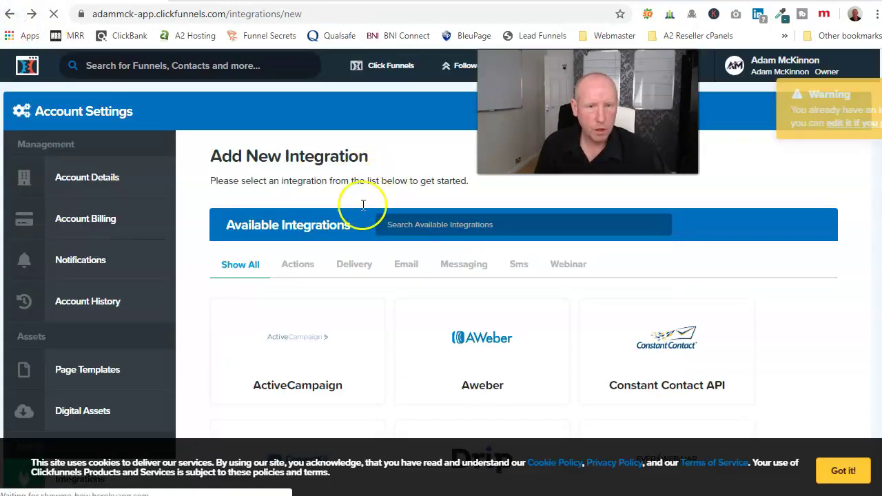
left_click(10, 14)
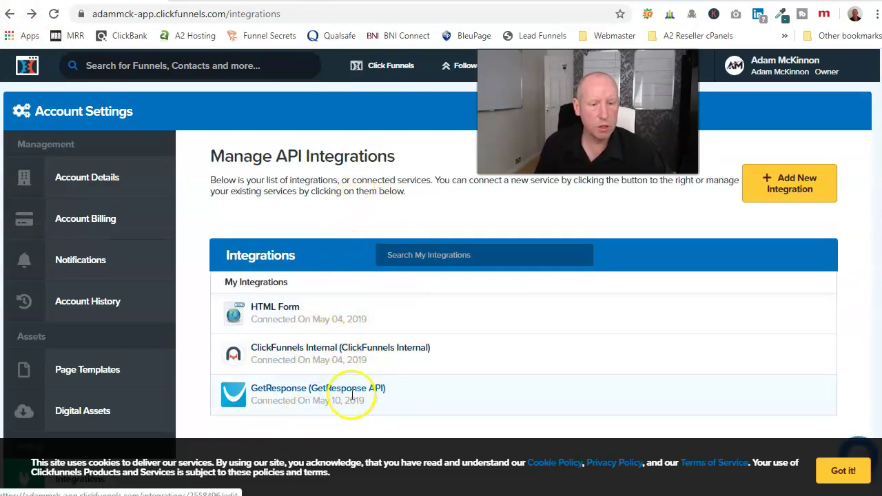
left_click(207, 2)
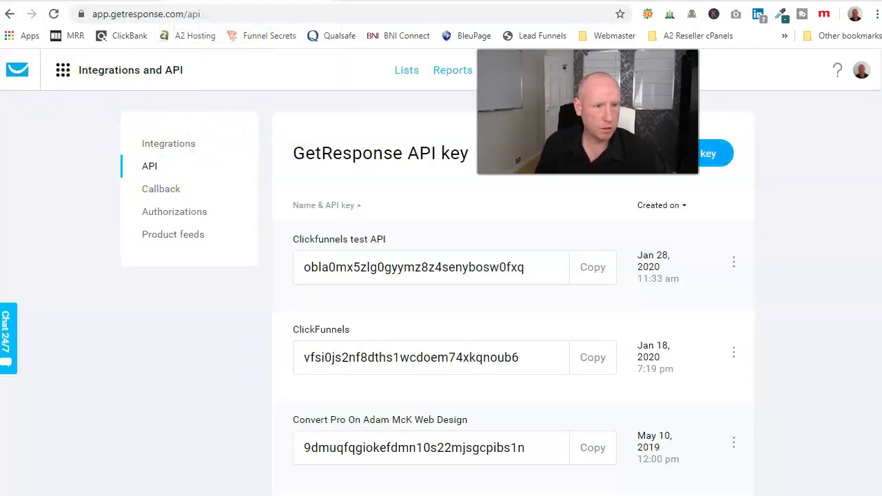
left_click(838, 71)
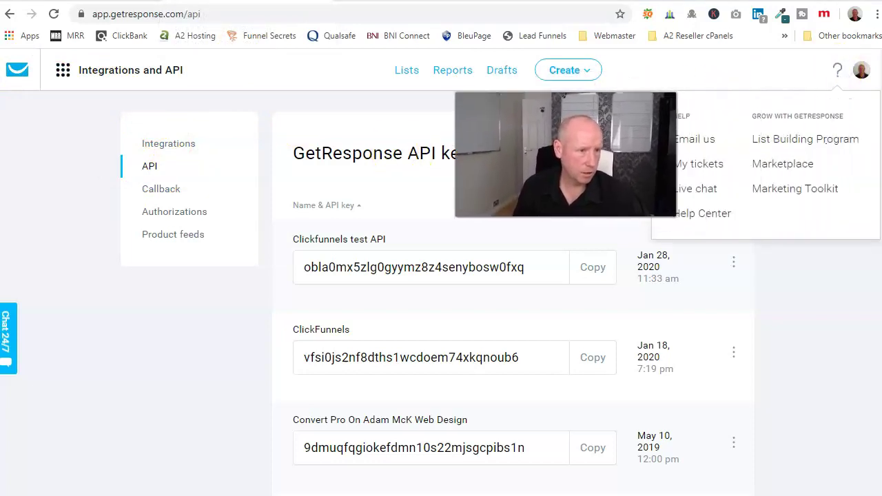
left_click(696, 191)
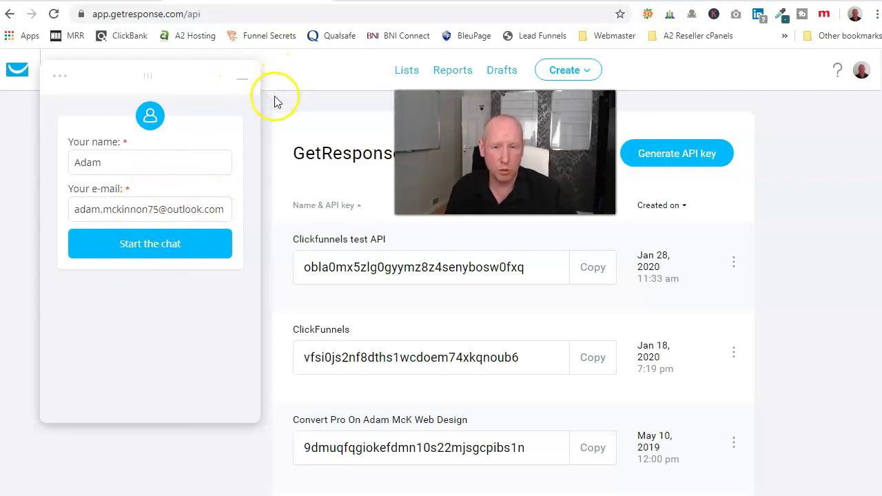
Minimise the chat, then go to Funnels > Emergency Roofer and edit the optin page.
left_click(244, 80)
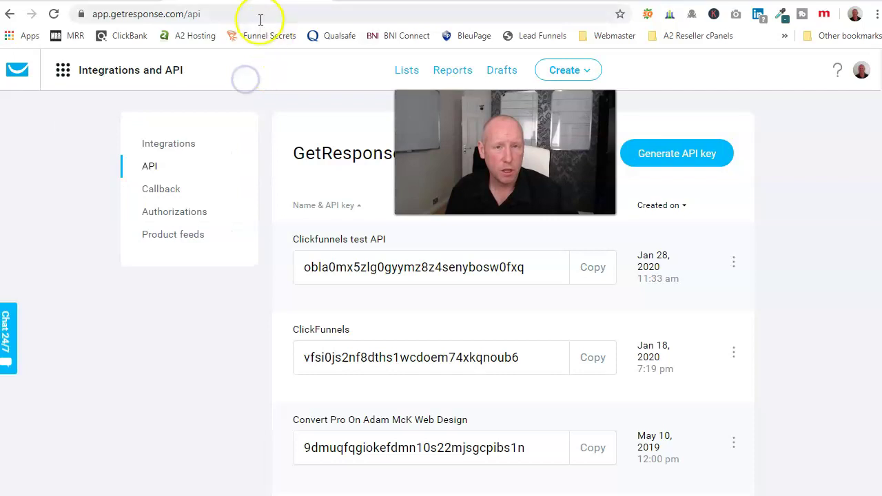
left_click(90, 0)
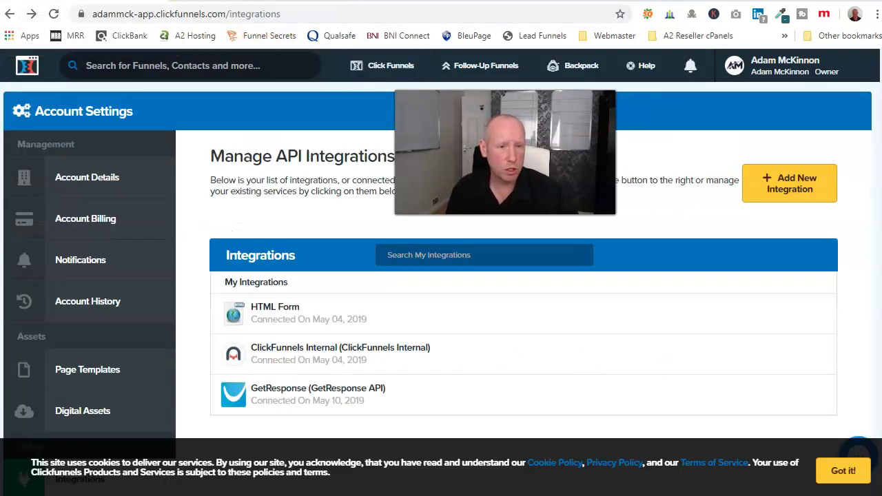
left_click(684, 143)
mouse_move(386, 69)
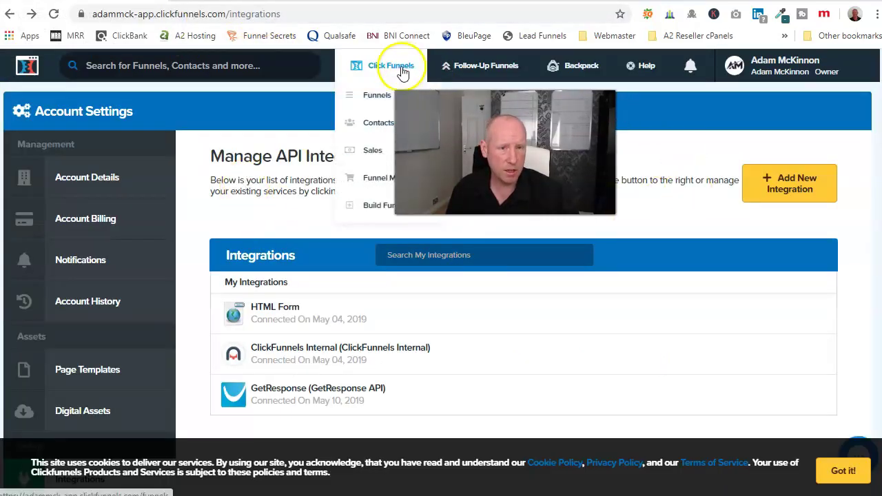
left_click(375, 95)
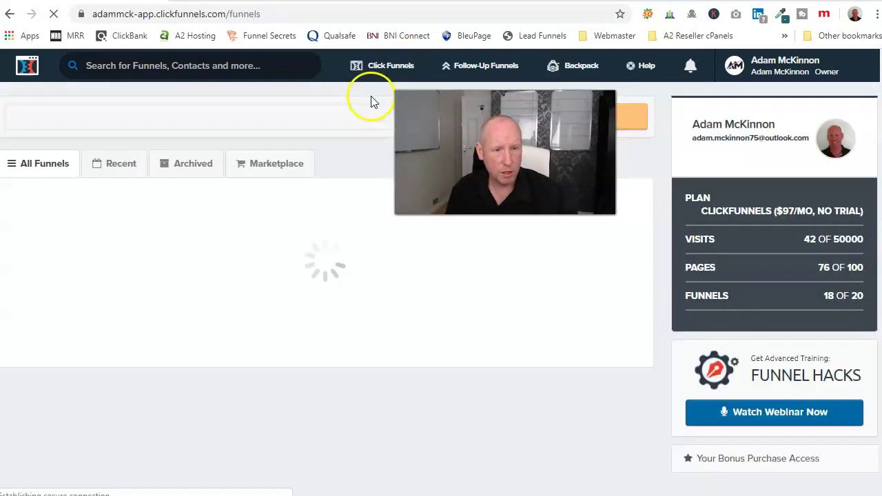
scroll(211, 326, "down", 1)
scroll(211, 327, "down", 1)
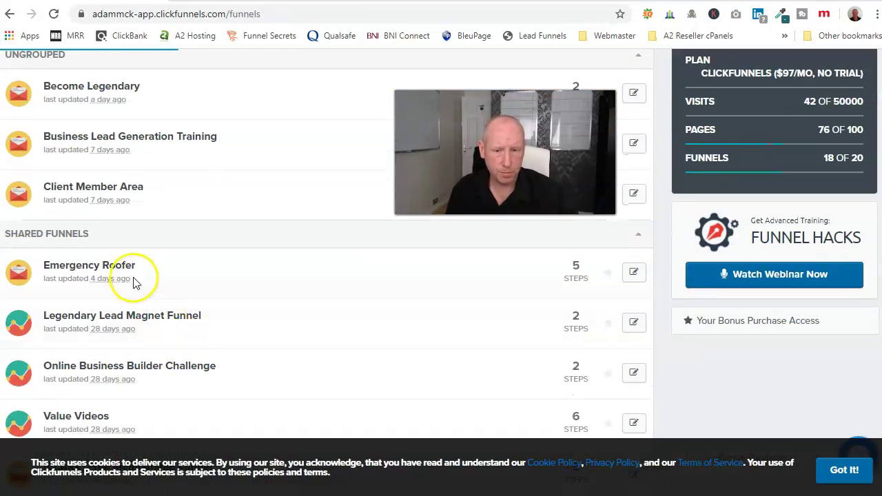
left_click(129, 275)
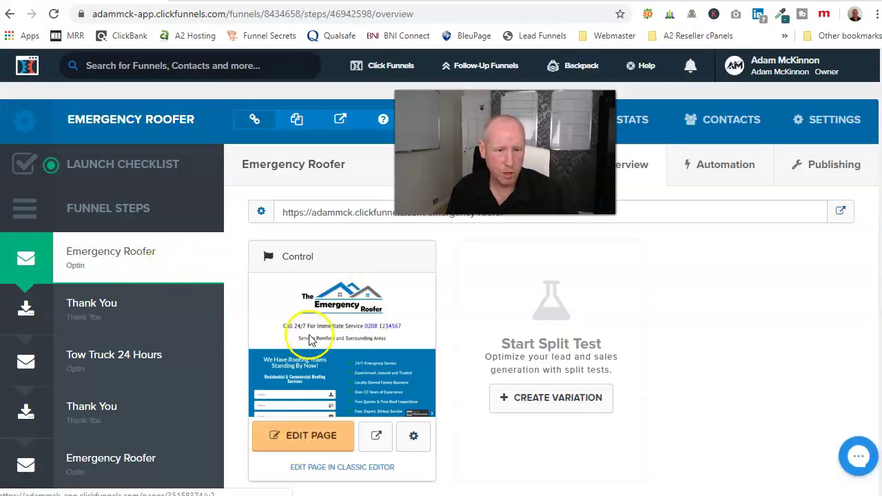
left_click(308, 436)
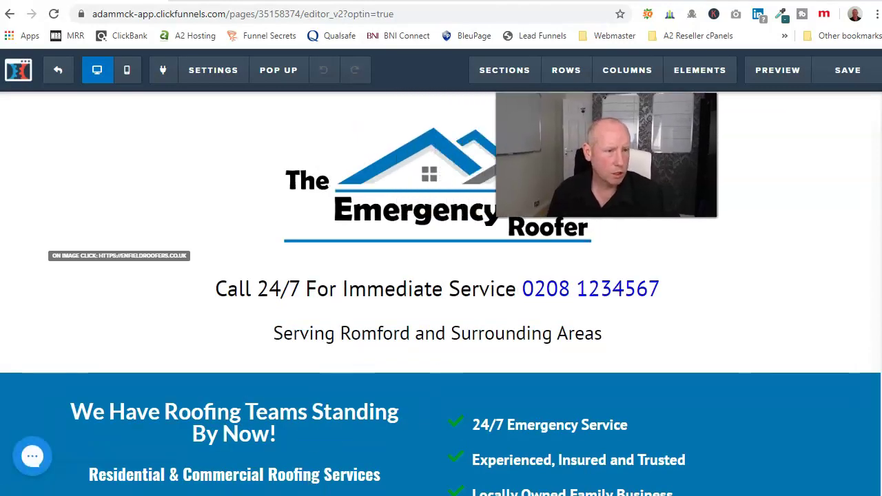
Scroll to the optin form and open SETTINGS > Integrations to check its GetResponse connection.
scroll(396, 345, "down", 4)
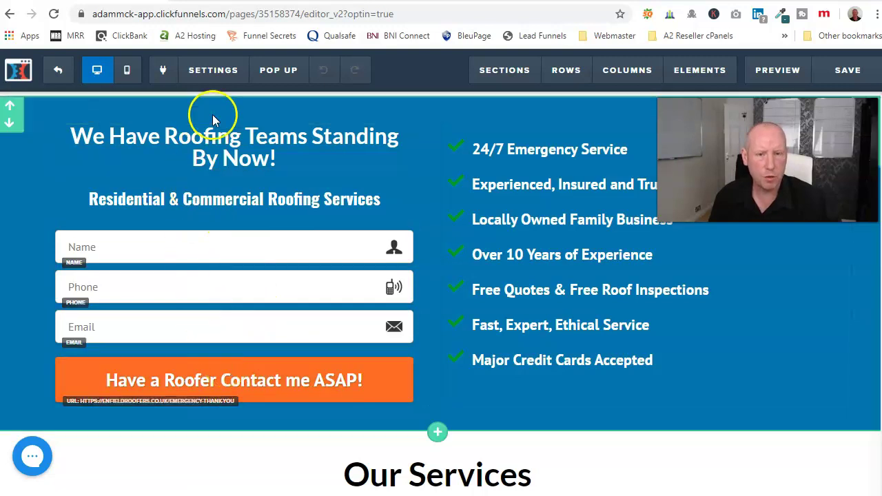
mouse_move(220, 77)
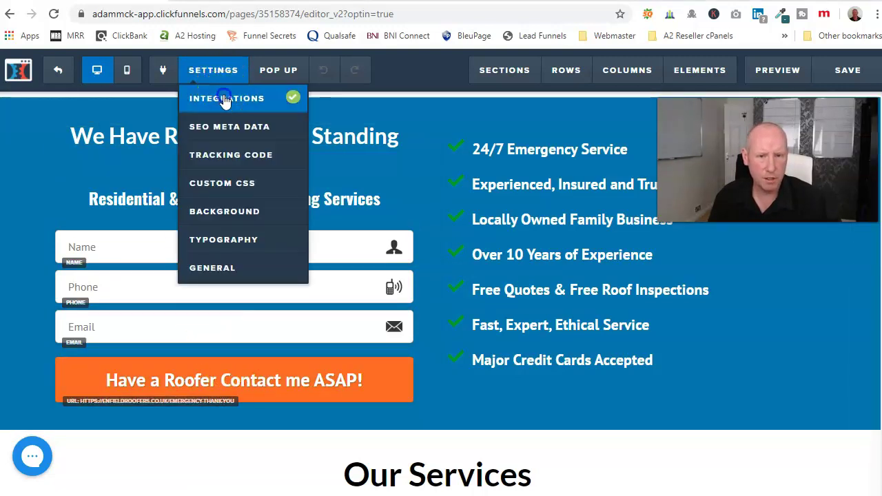
left_click(223, 99)
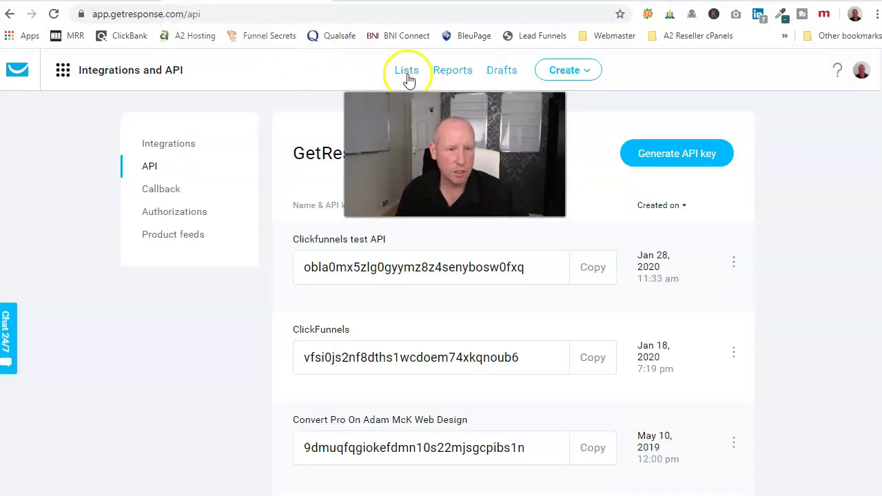
Create a GetResponse contact list named adams_list from the Lists page.
left_click(405, 71)
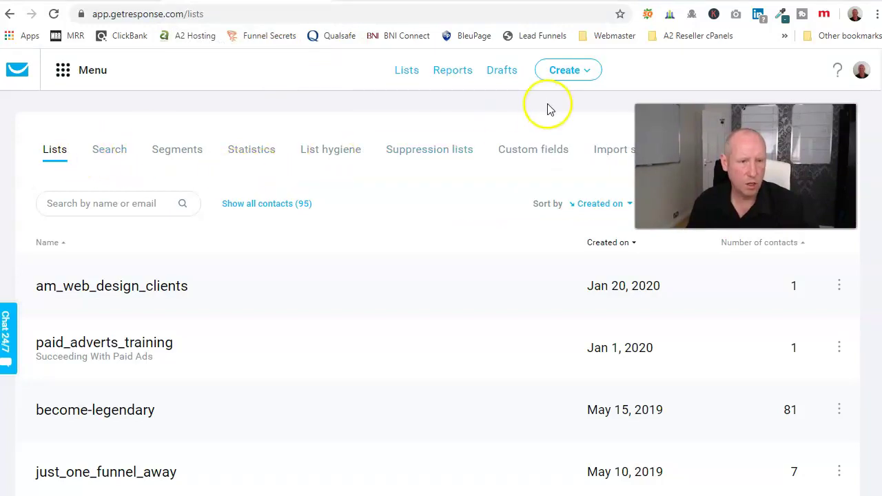
left_click(560, 74)
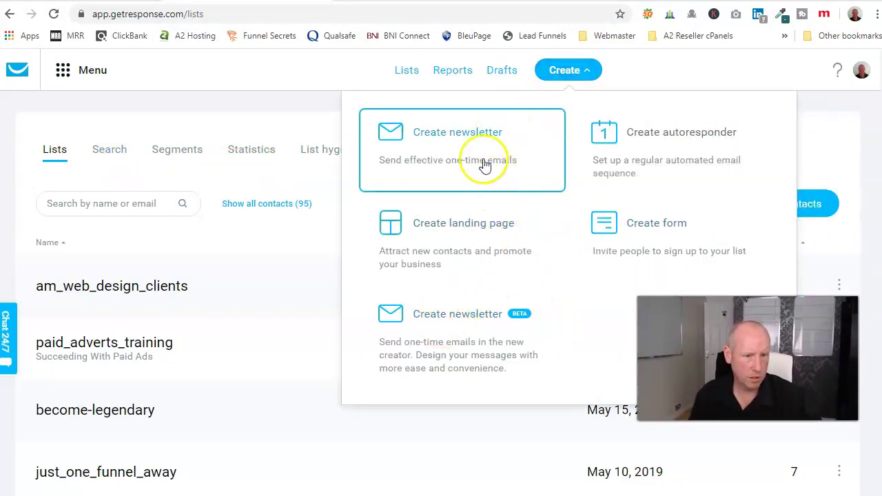
left_click(286, 92)
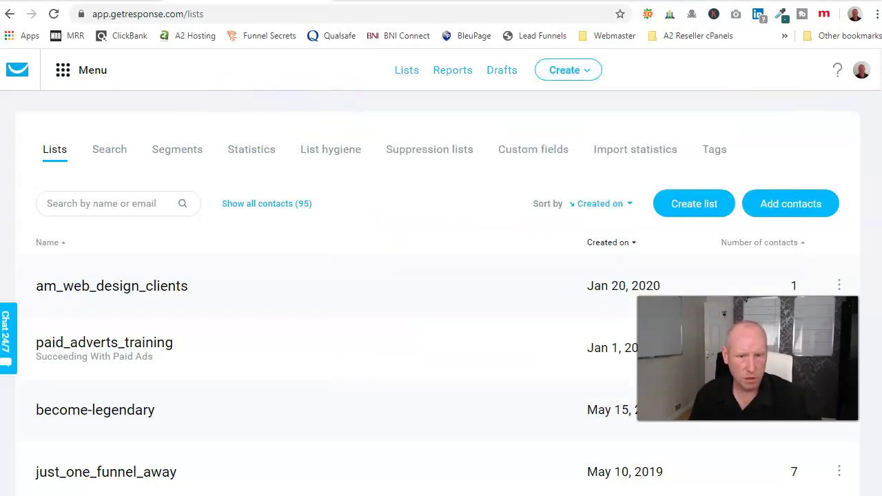
left_click(708, 211)
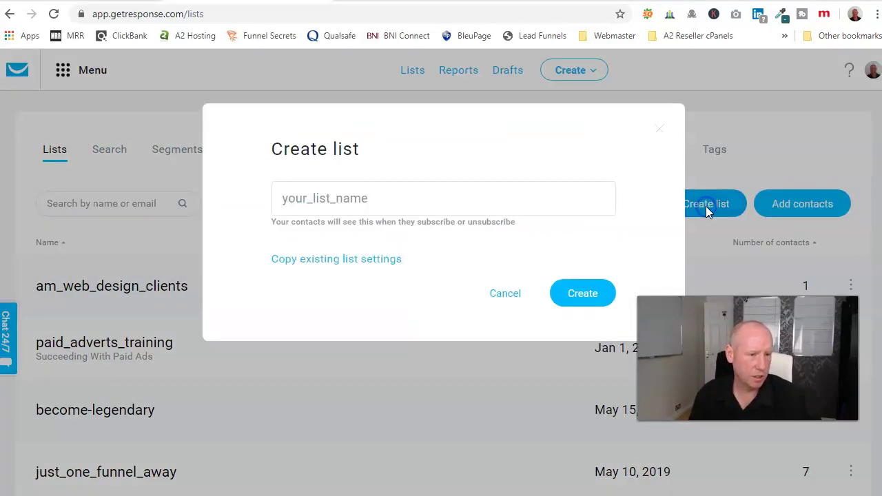
left_click(293, 200)
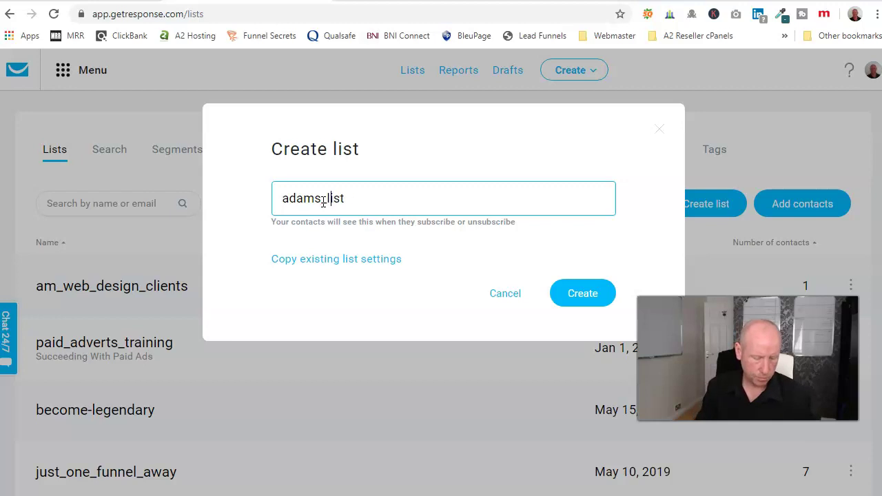
left_click(590, 292)
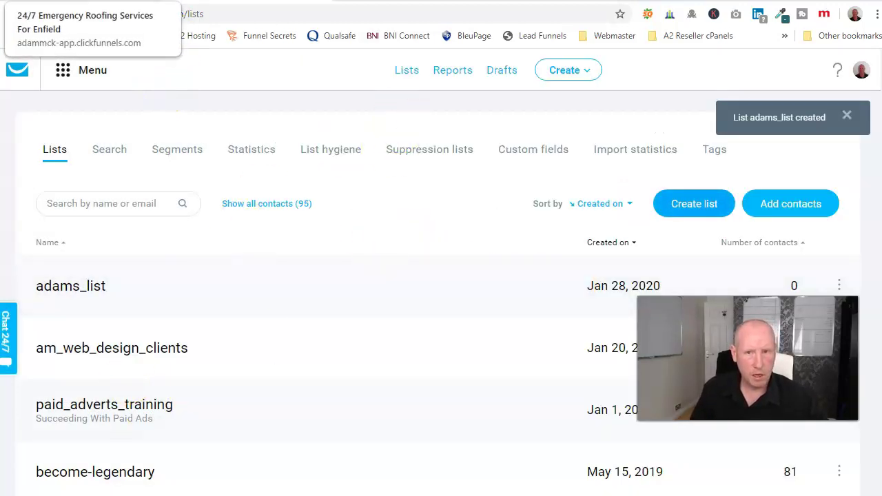
Replace the form's integration with GetResponse API, action Add To Campaign, list adams_list.
left_click(126, 1)
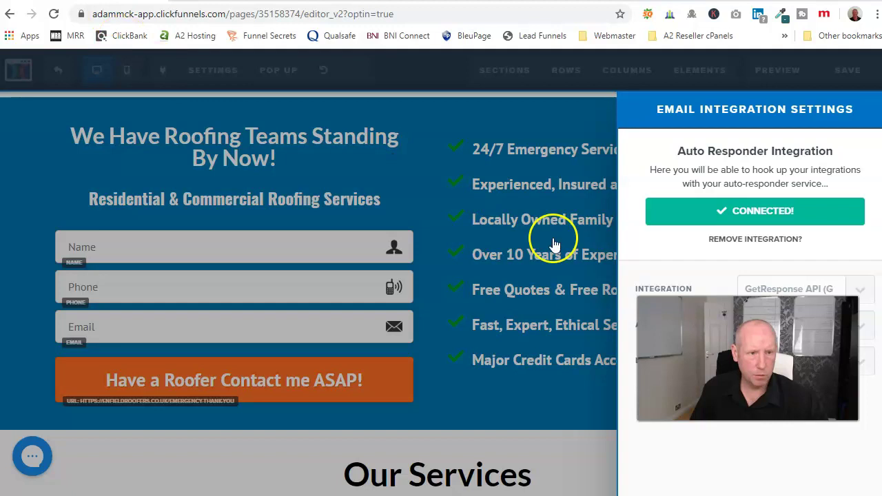
left_click(756, 240)
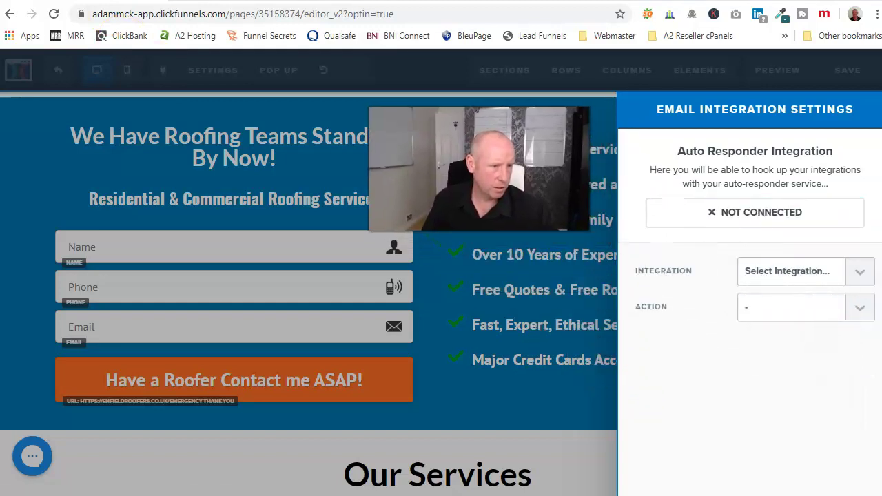
left_click(860, 273)
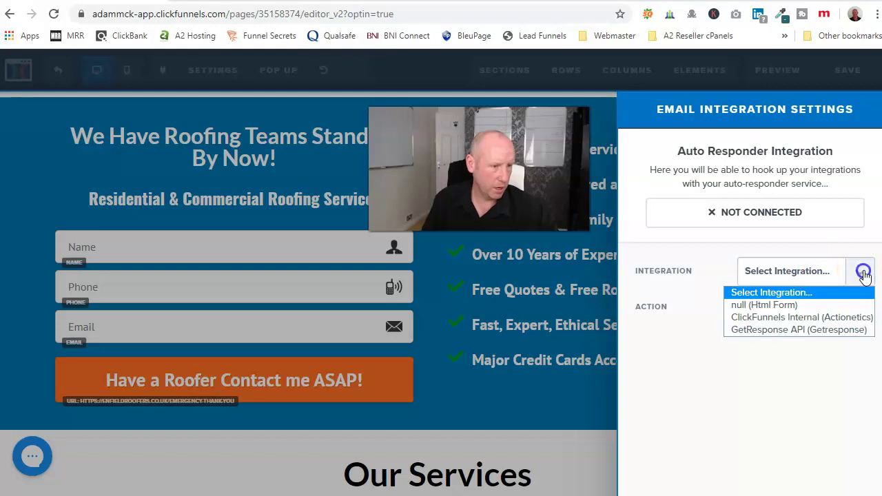
left_click(799, 331)
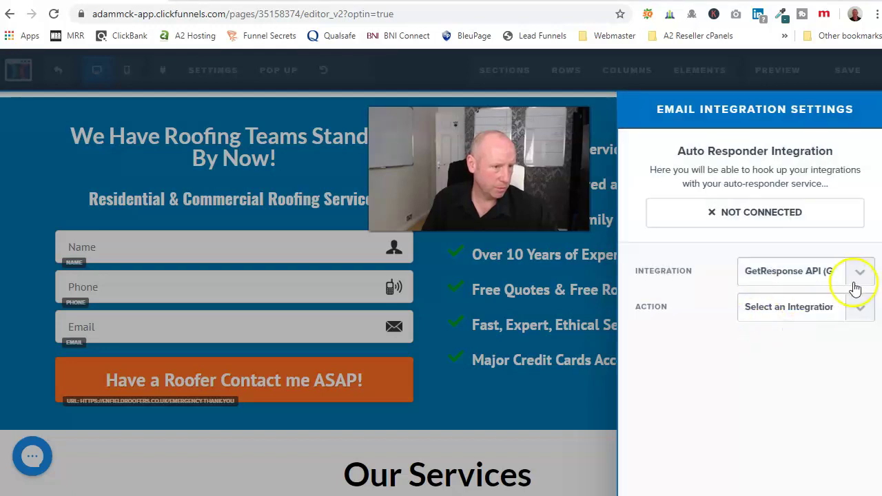
left_click(858, 308)
left_click(807, 339)
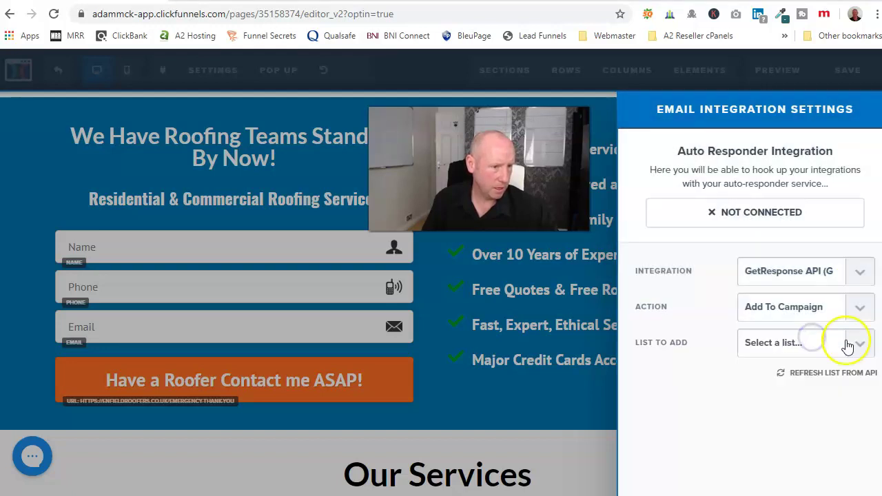
left_click(860, 346)
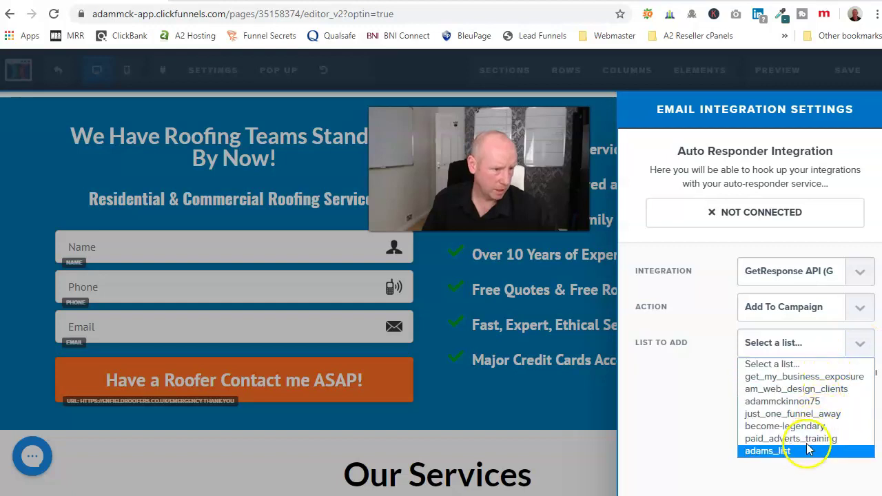
left_click(785, 452)
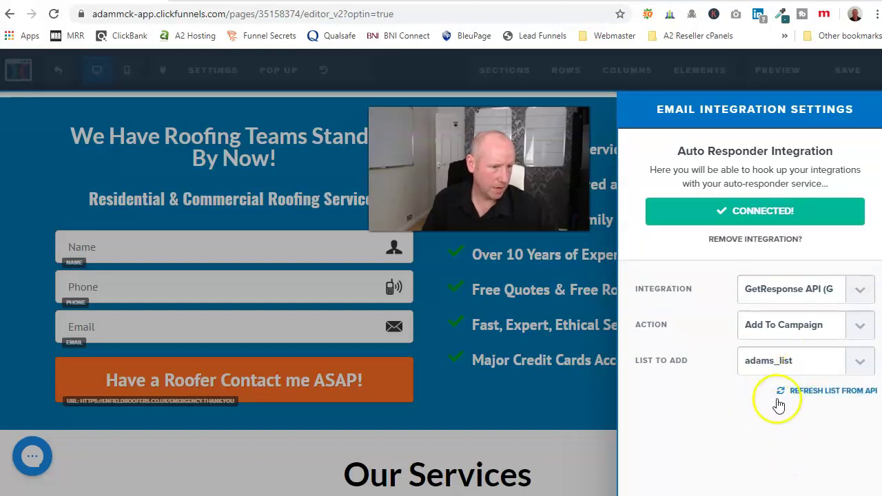
Switch the top 'Have a Roofer Contact me ASAP!' button from the thank-you URL to Submit Order / Submit Form.
left_click(557, 411)
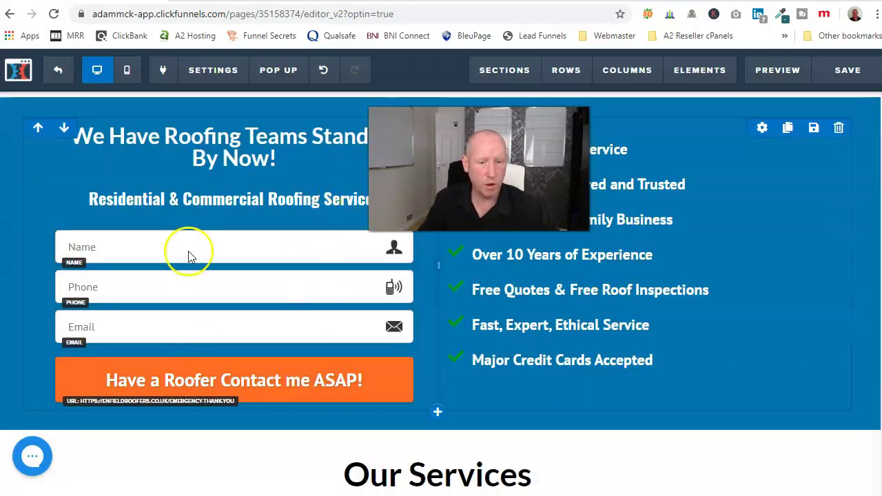
left_click(274, 386)
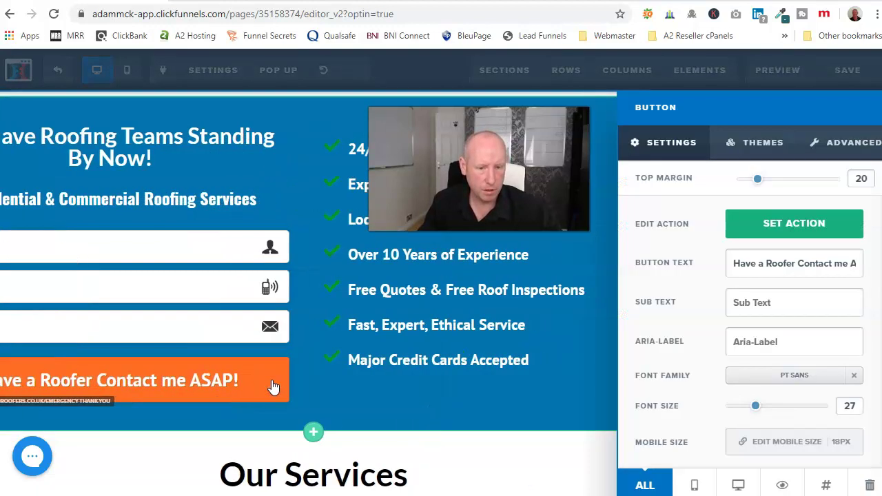
left_click(794, 225)
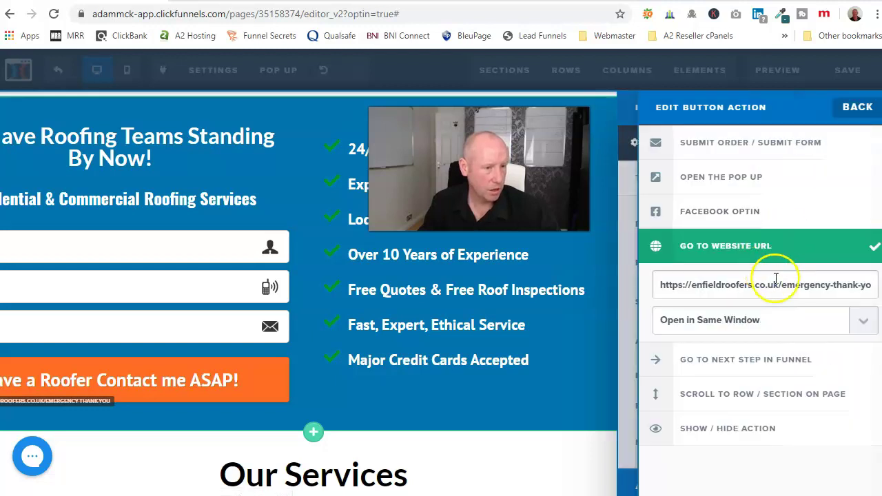
left_click_drag(664, 288, 879, 294)
key("BackSpace")
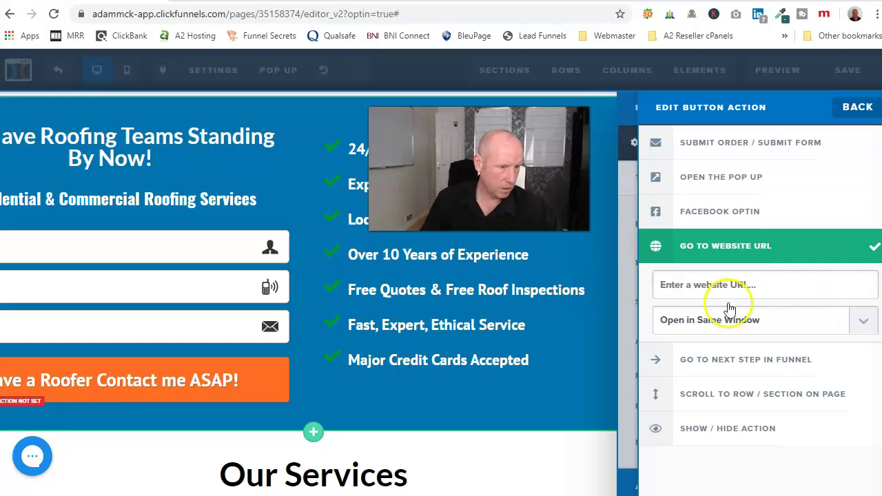
left_click(734, 355)
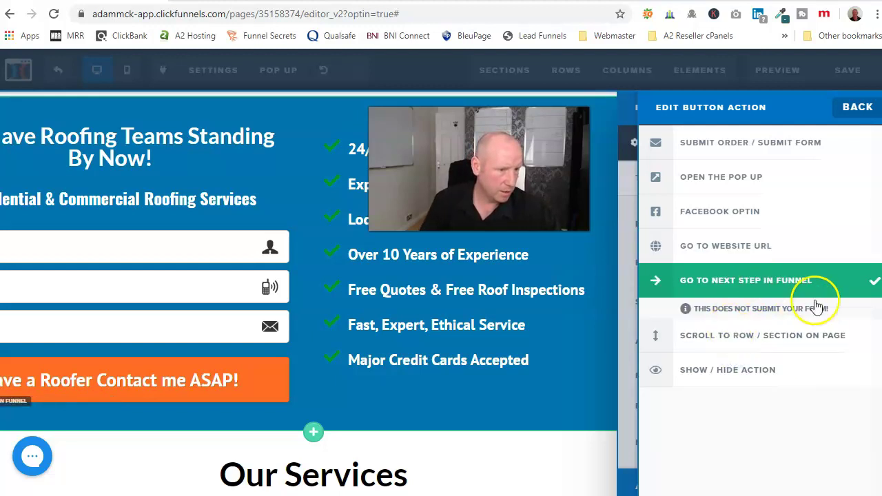
left_click(701, 247)
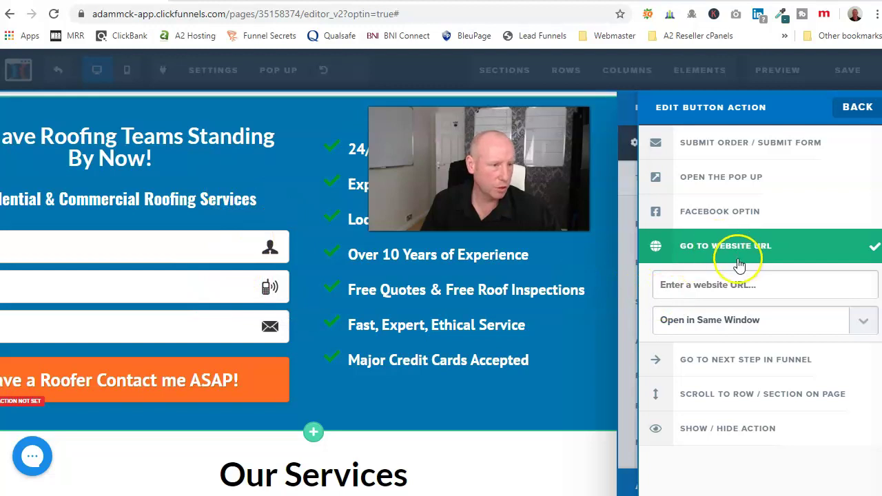
left_click(738, 147)
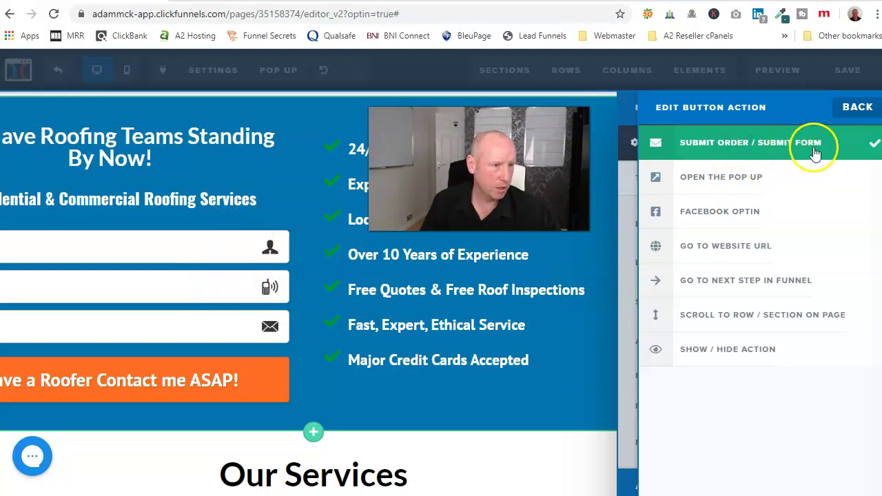
left_click(597, 254)
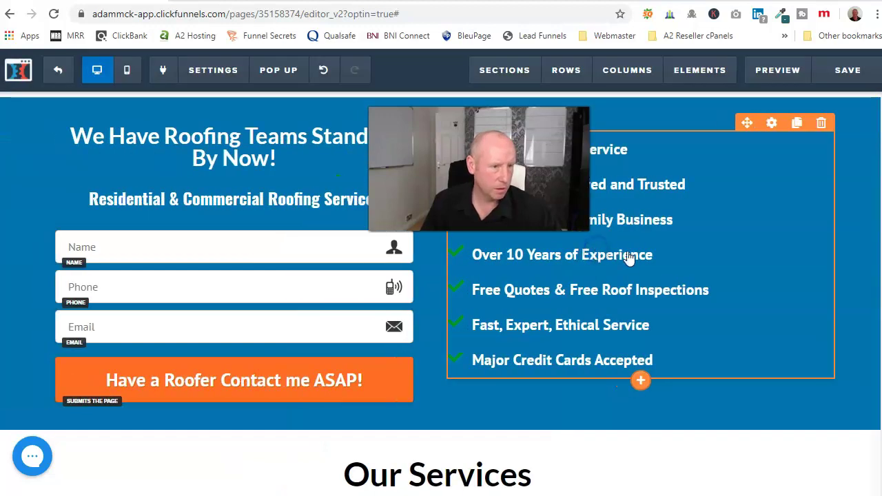
Save the opt-in page changes.
left_click(845, 72)
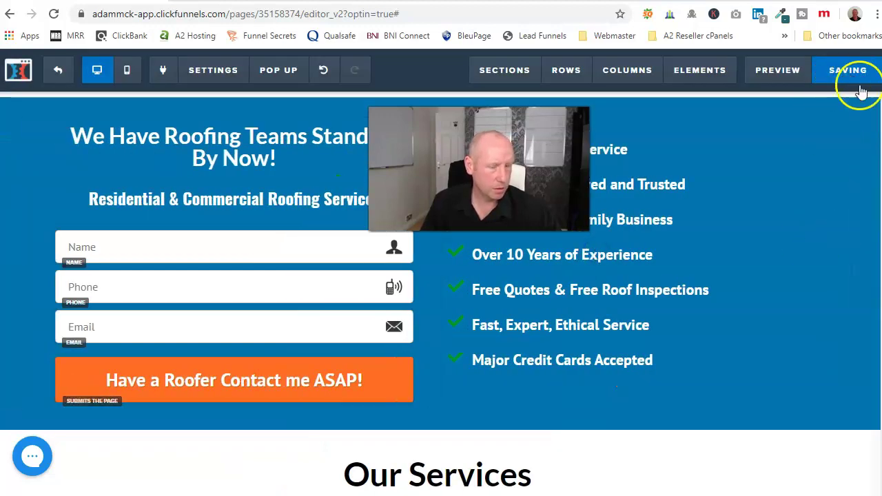
scroll(388, 295, "down", 10)
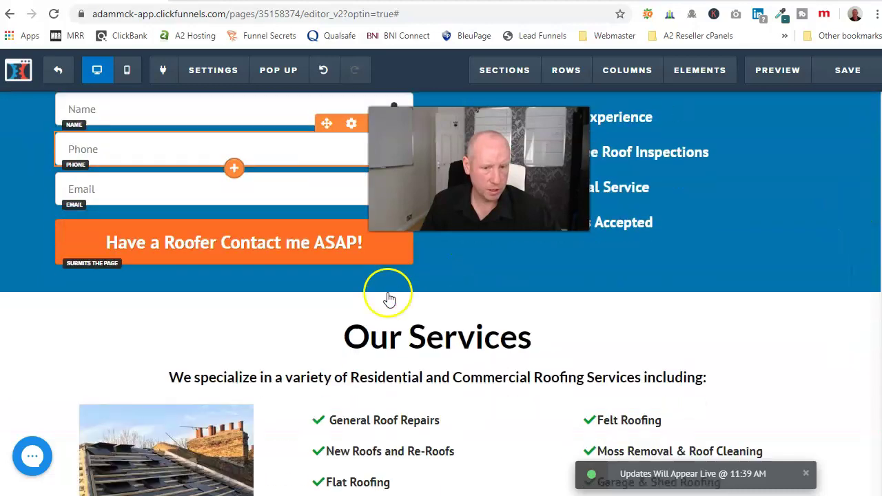
scroll(391, 303, "down", 14)
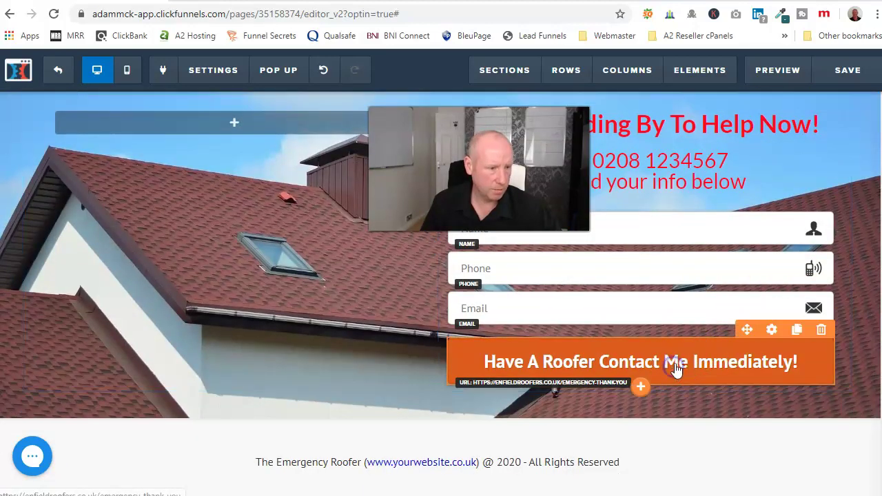
Clear the lower 'Have A Roofer Contact Me Immediately!' button's thank-you URL and set it to Submit Form.
left_click(733, 361)
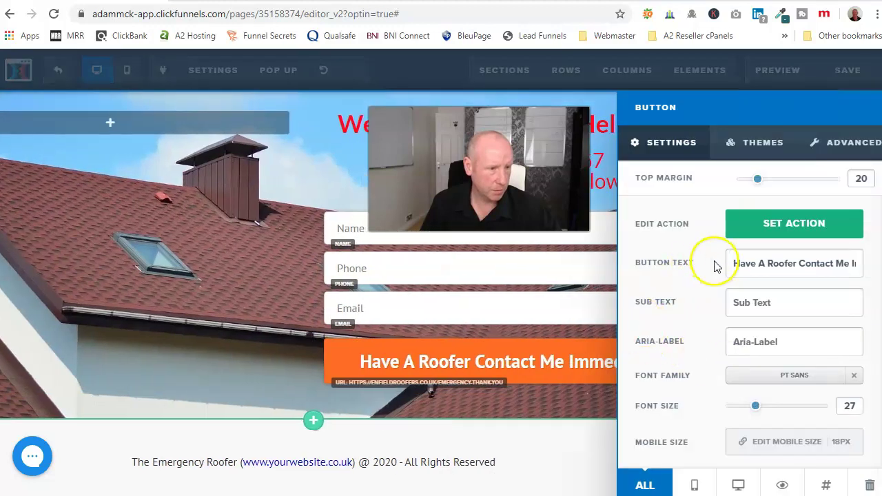
left_click(786, 222)
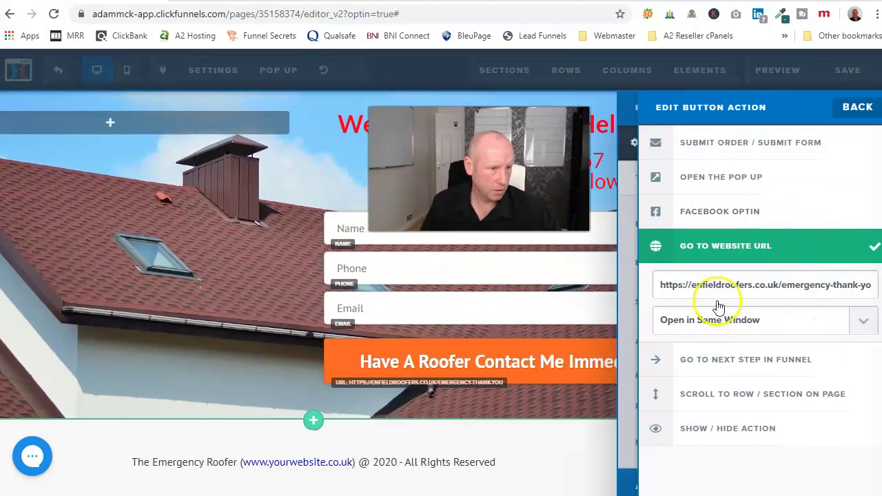
left_click_drag(658, 286, 871, 279)
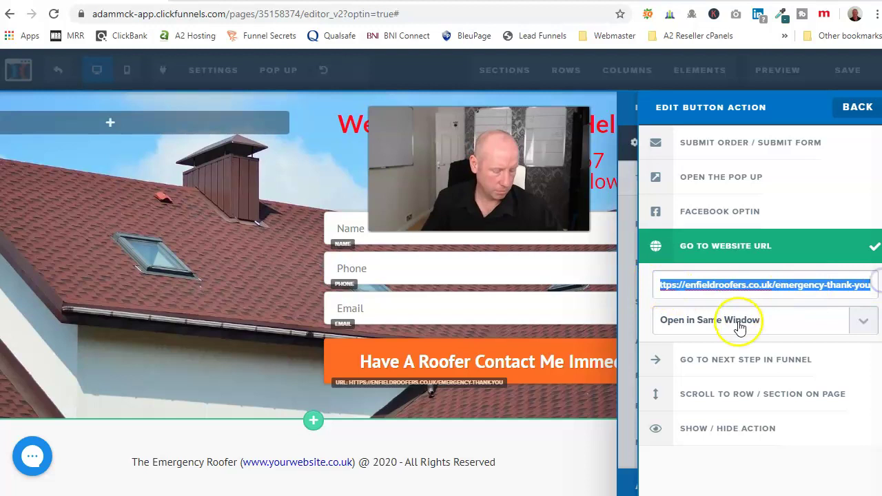
key("BackSpace")
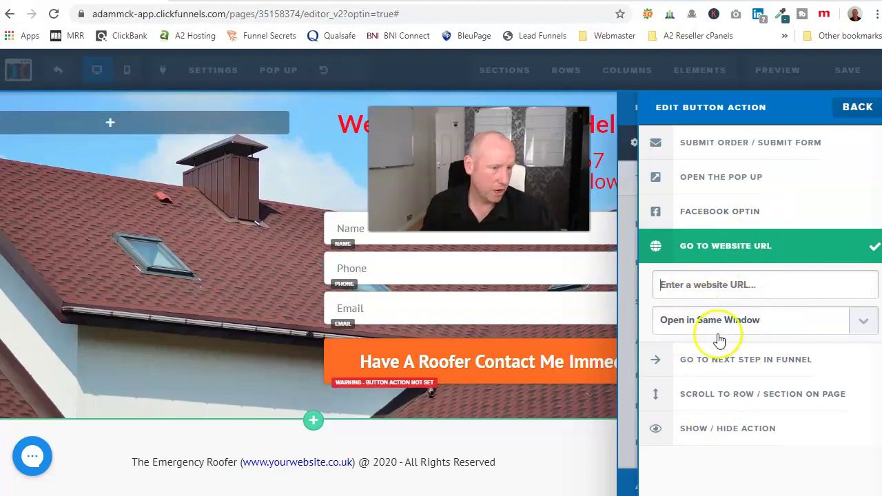
left_click(743, 146)
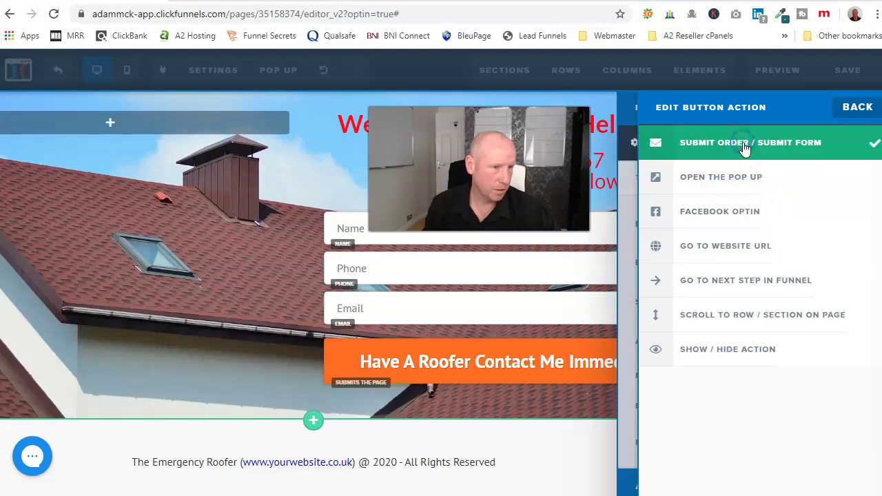
left_click(496, 421)
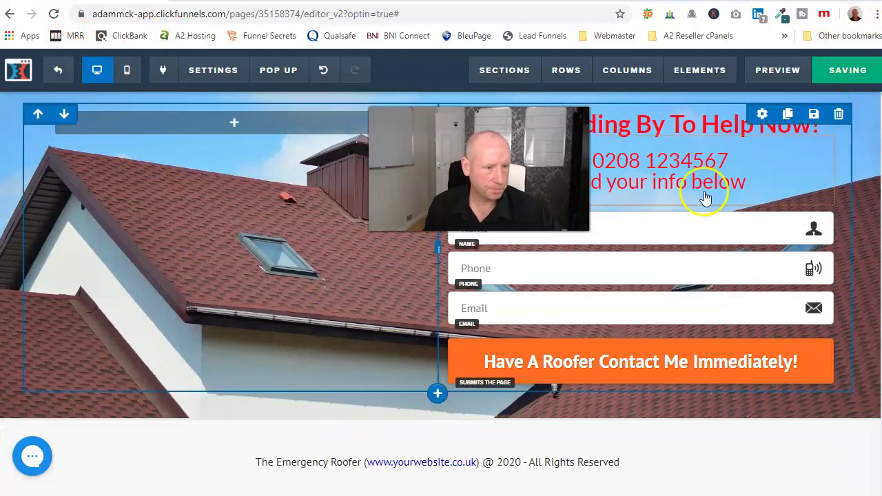
Copy the Thank You step's page URL, then go to the Emergency Roofer opt-in step overview.
left_click(58, 72)
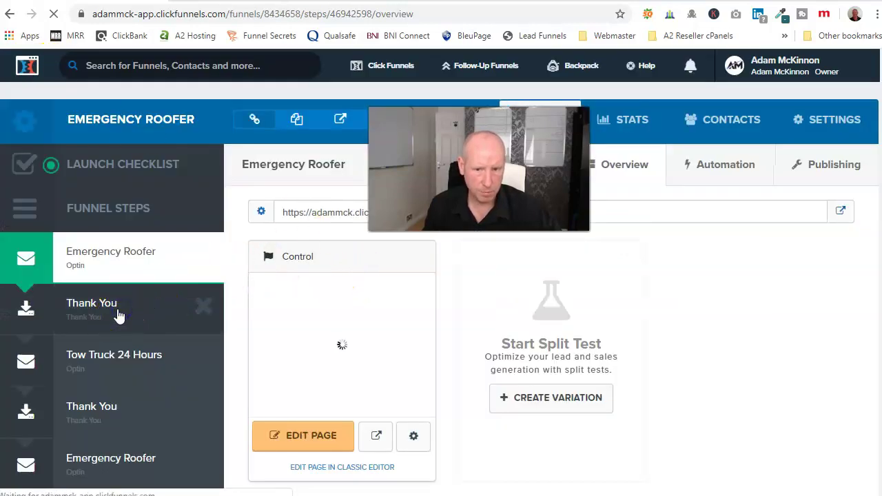
left_click(150, 310)
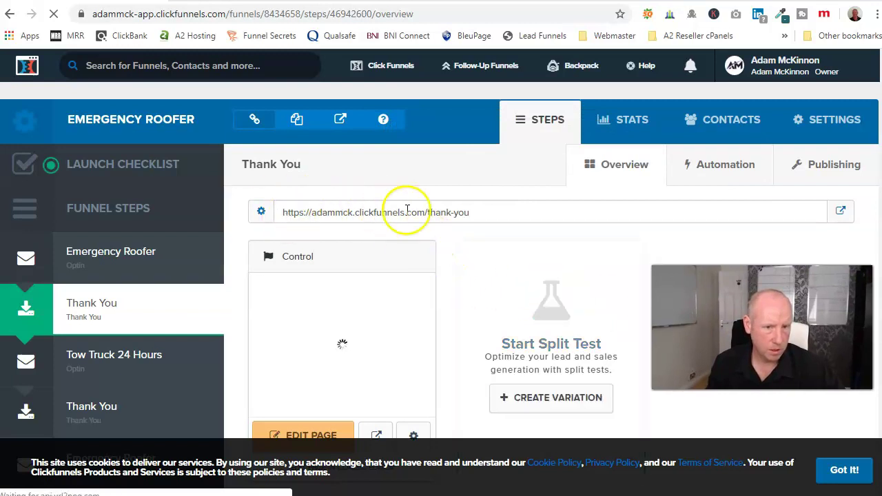
left_click_drag(481, 215, 289, 209)
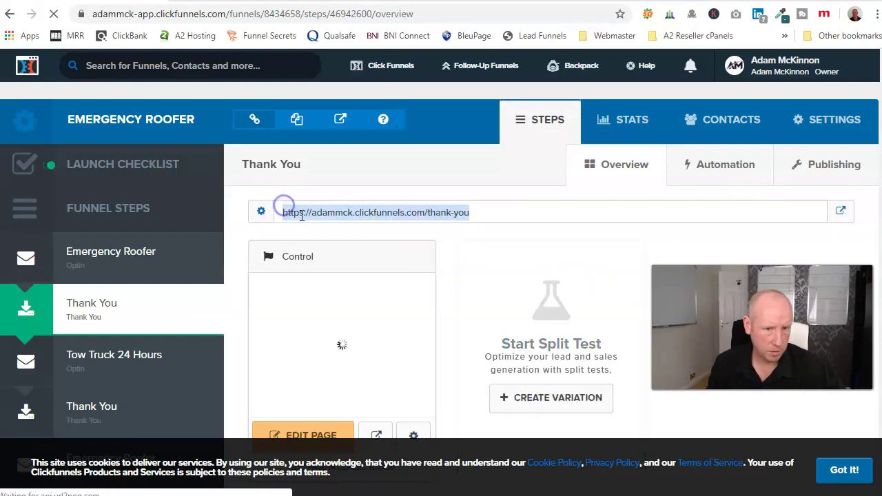
right_click(301, 214)
left_click(333, 228)
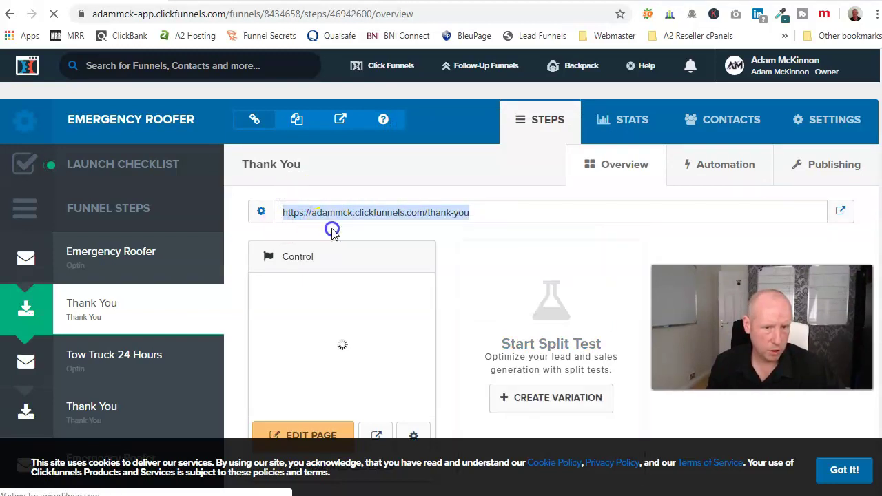
left_click(130, 262)
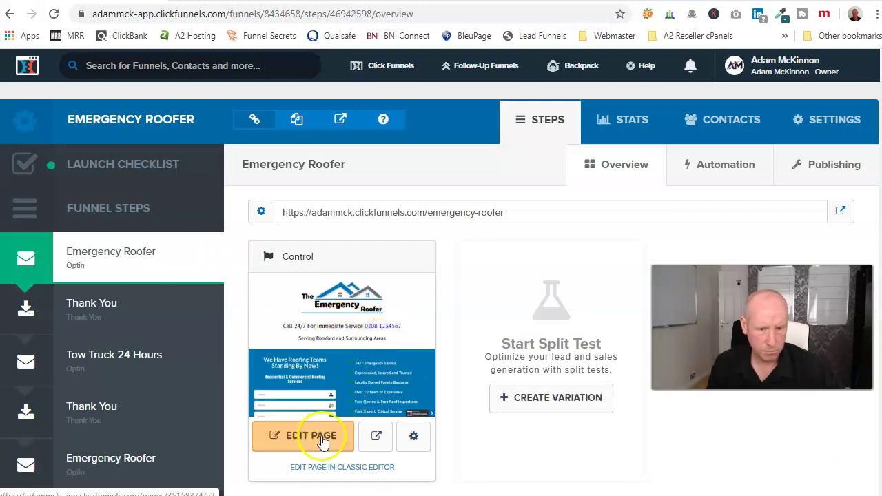
Open the Emergency Roofer opt-in page in the editor and scroll to the form.
left_click(322, 442)
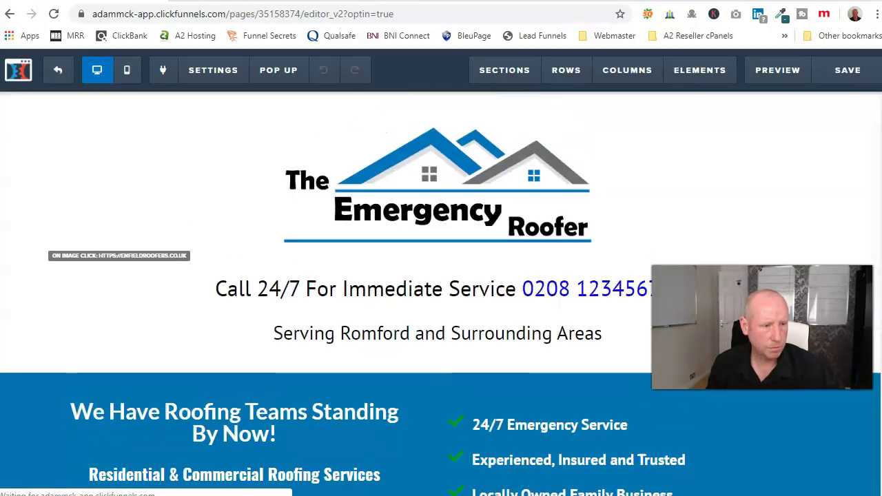
scroll(558, 317, "down", 4)
scroll(558, 317, "down", 1)
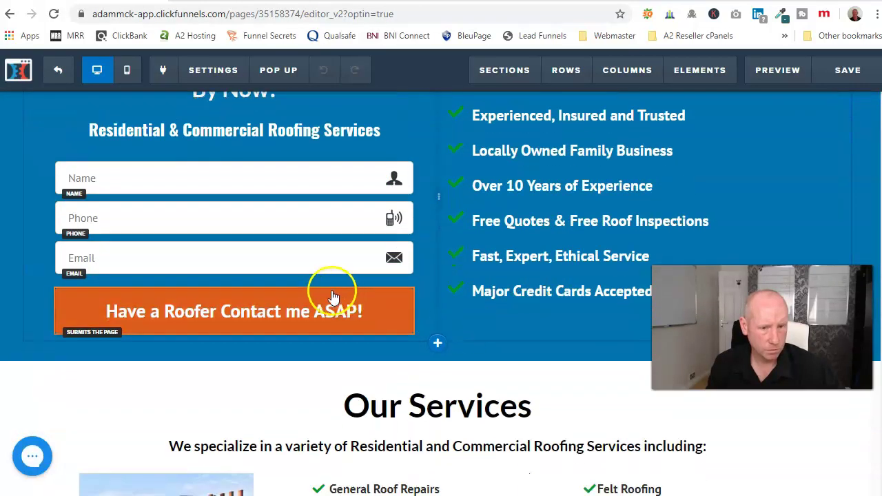
Try the pasted thank-you URL on the ASAP button, revert it to Submit Form, and save.
left_click(311, 310)
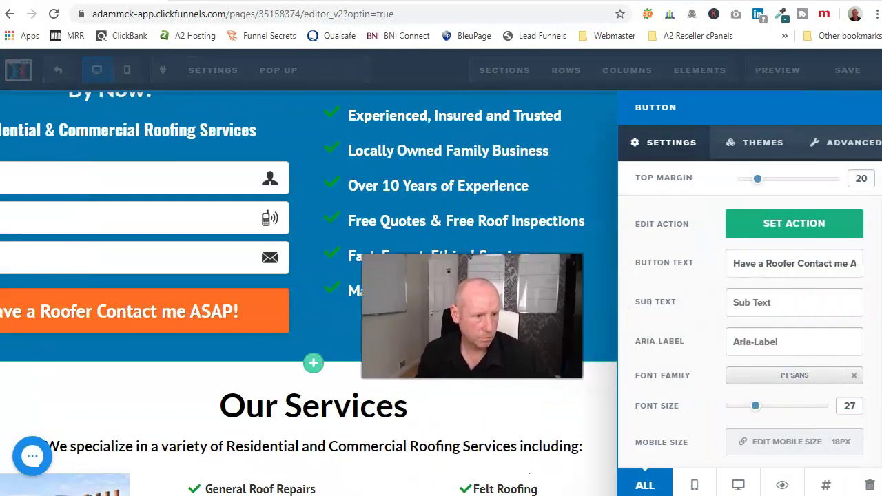
left_click(799, 226)
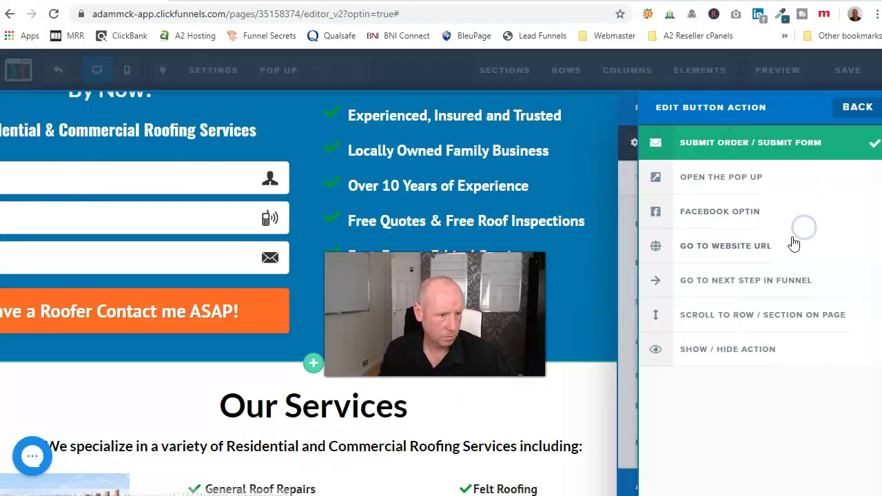
left_click(725, 254)
right_click(756, 284)
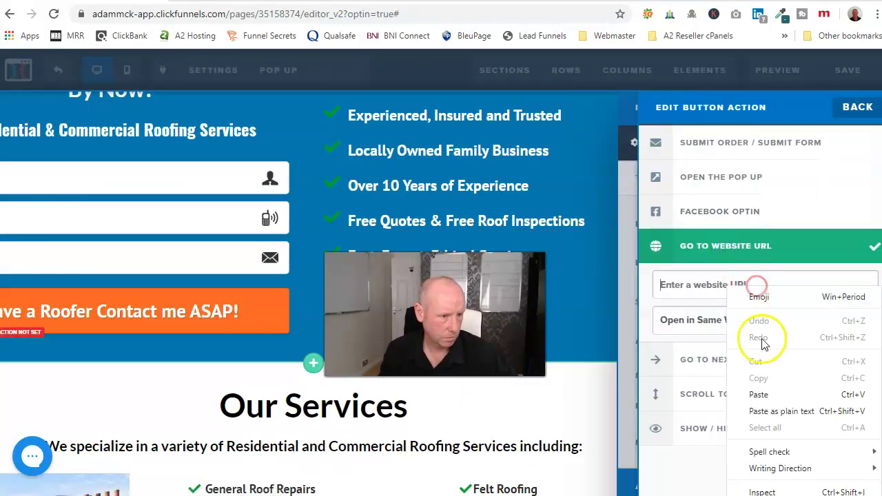
left_click(759, 394)
left_click(729, 148)
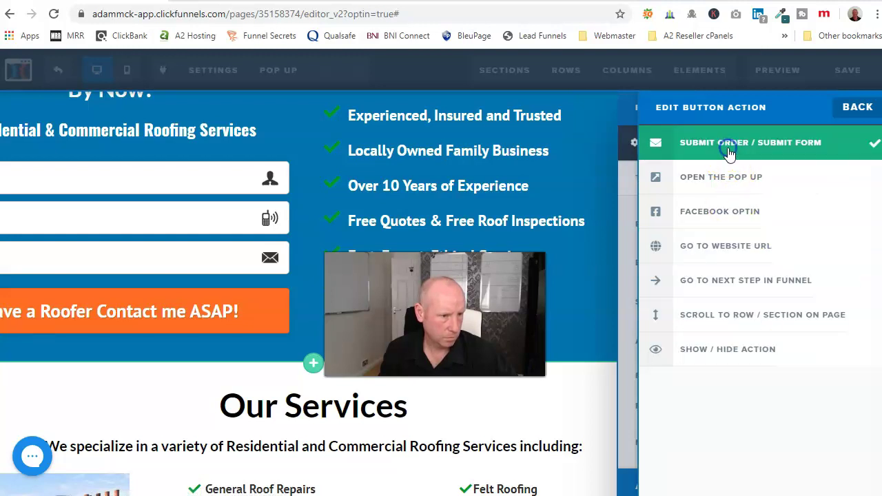
left_click(737, 256)
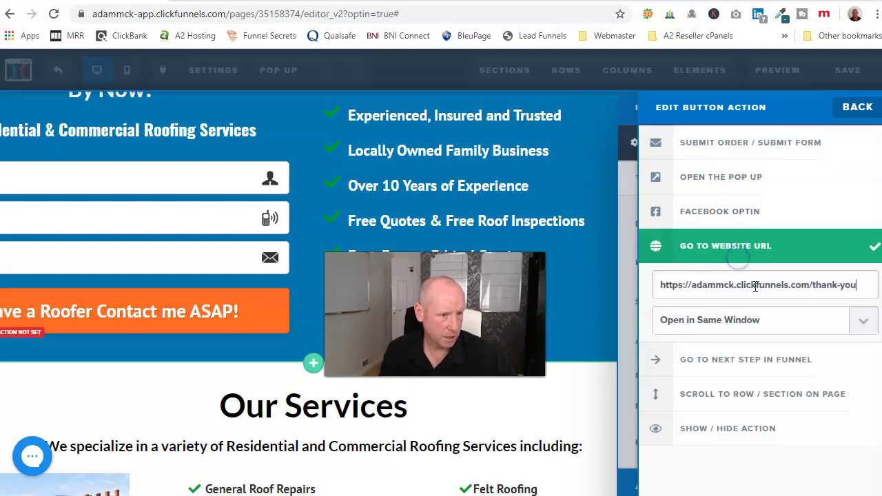
left_click(729, 148)
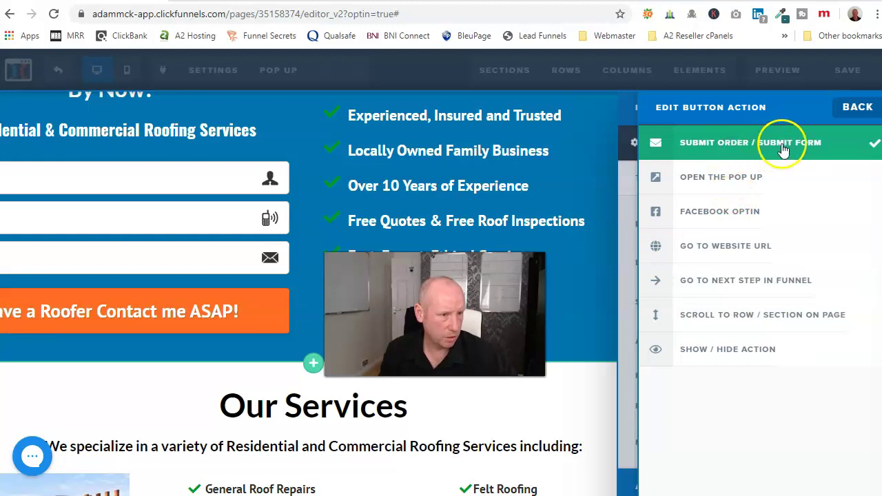
left_click(611, 196)
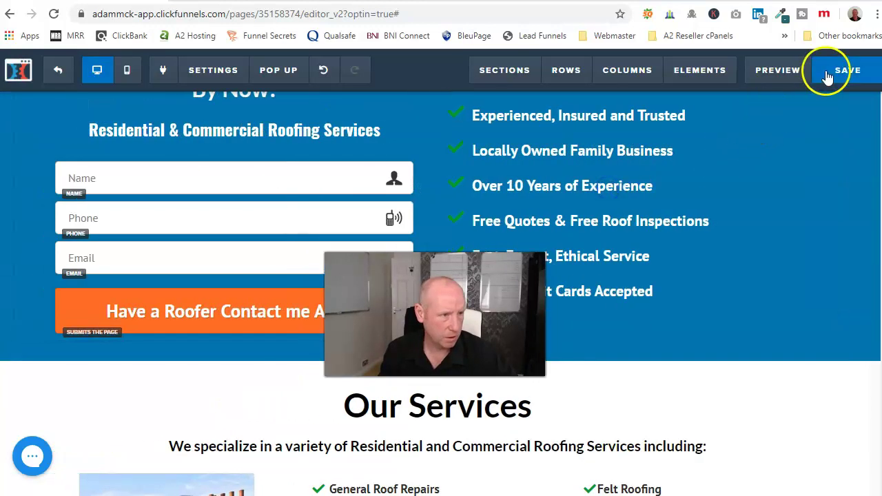
scroll(730, 303, "down", 8)
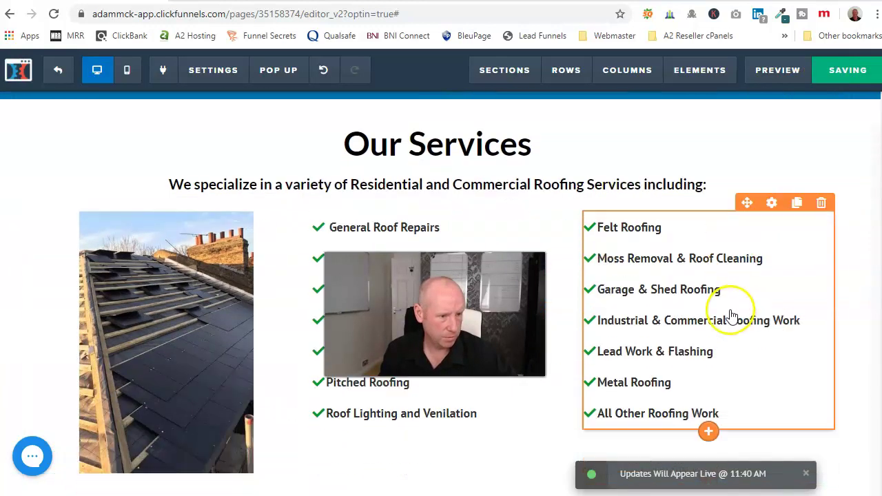
scroll(721, 320, "down", 10)
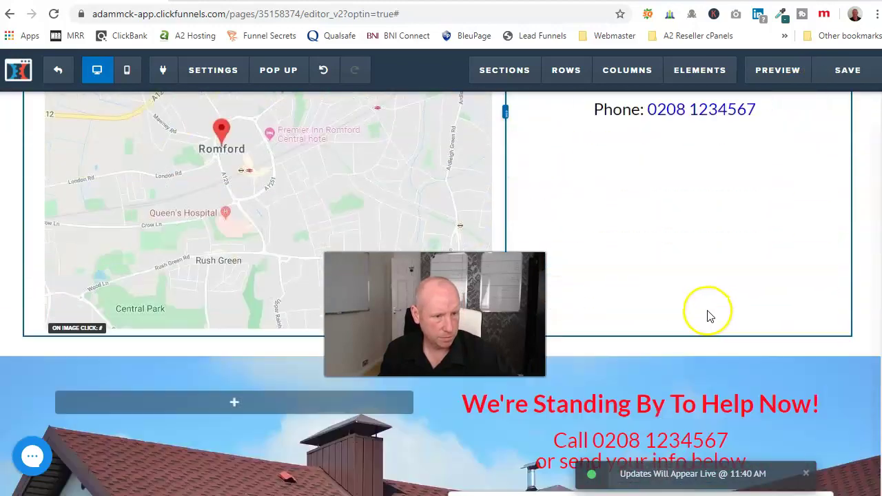
scroll(704, 314, "down", 1)
scroll(689, 386, "up", 2)
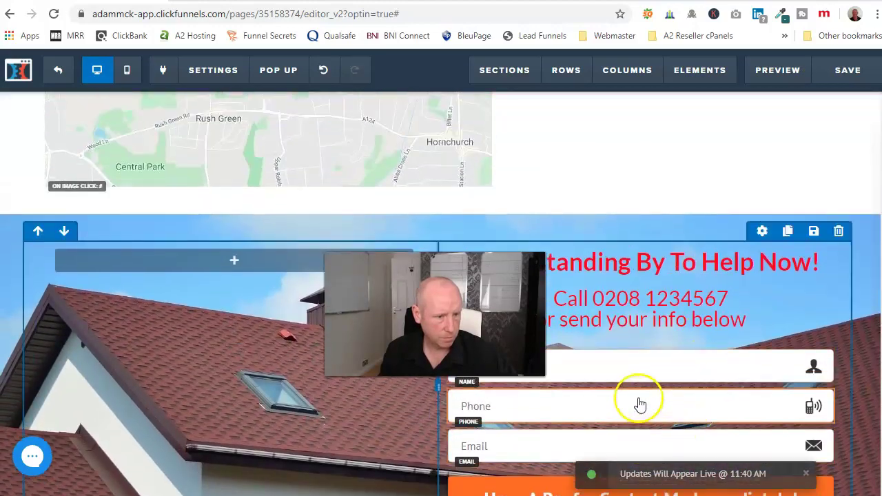
scroll(648, 397, "down", 2)
left_click(663, 376)
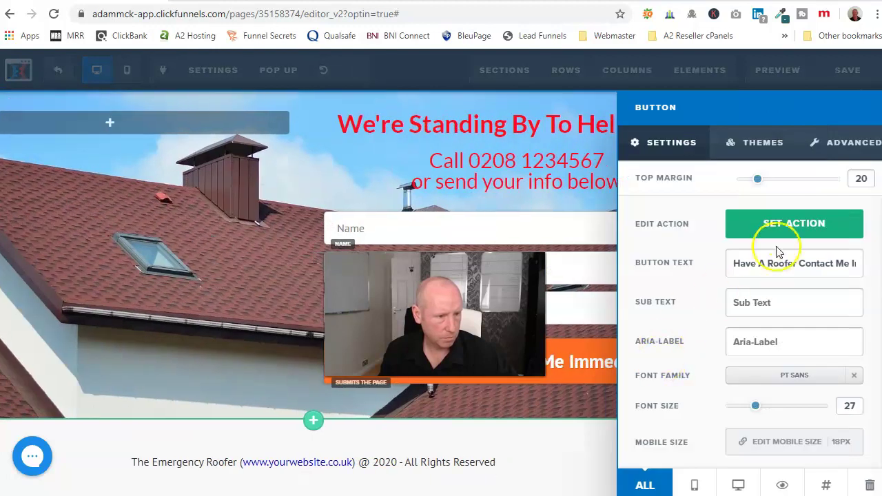
left_click(788, 227)
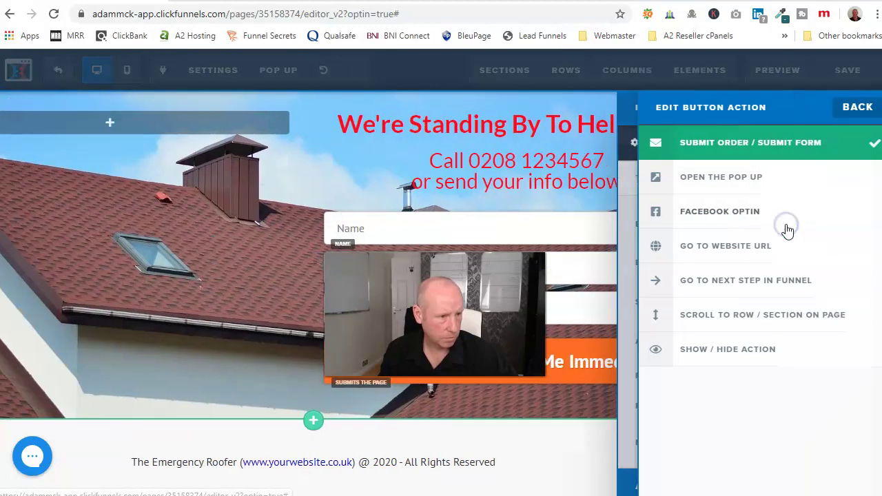
left_click(739, 251)
right_click(753, 285)
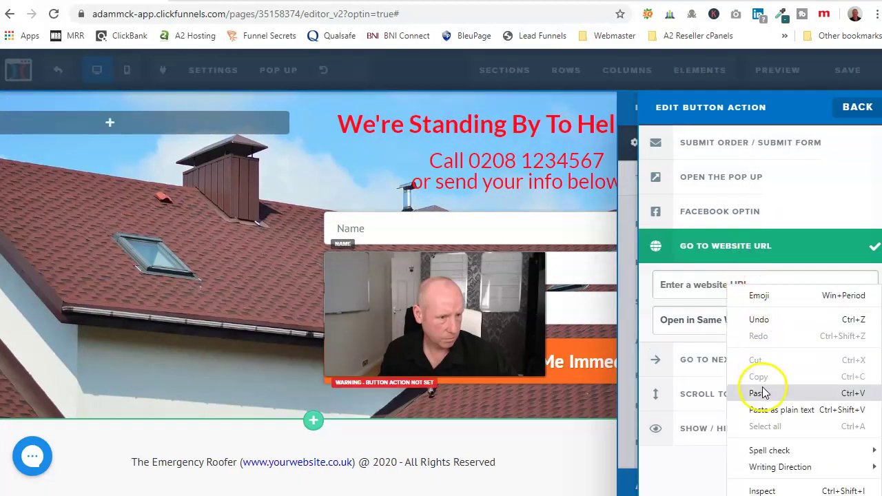
left_click(768, 391)
left_click(782, 156)
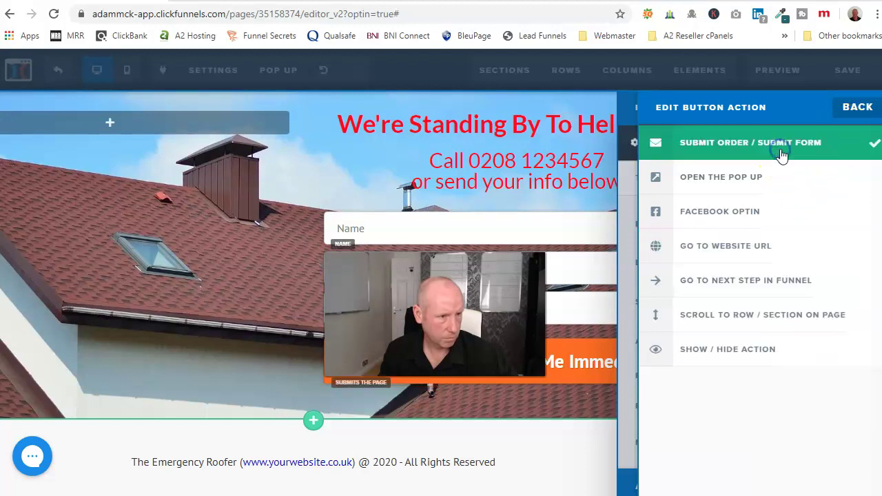
left_click(601, 205)
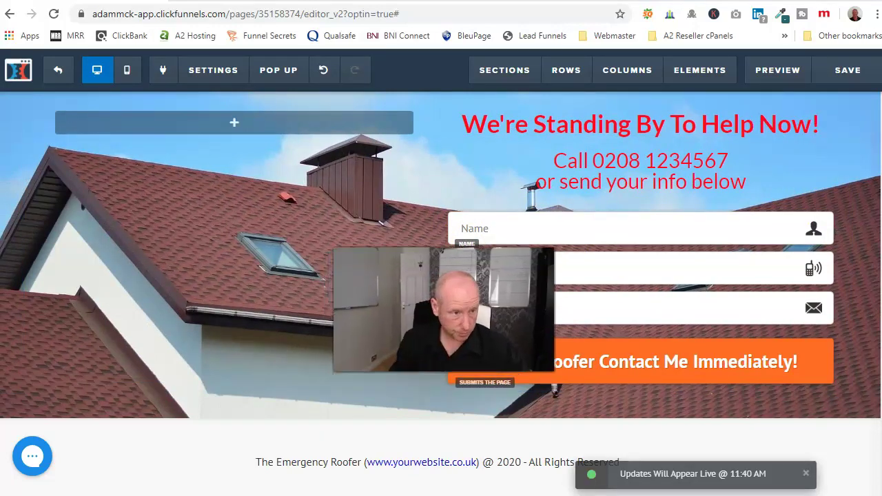
scroll(315, 289, "up", 5)
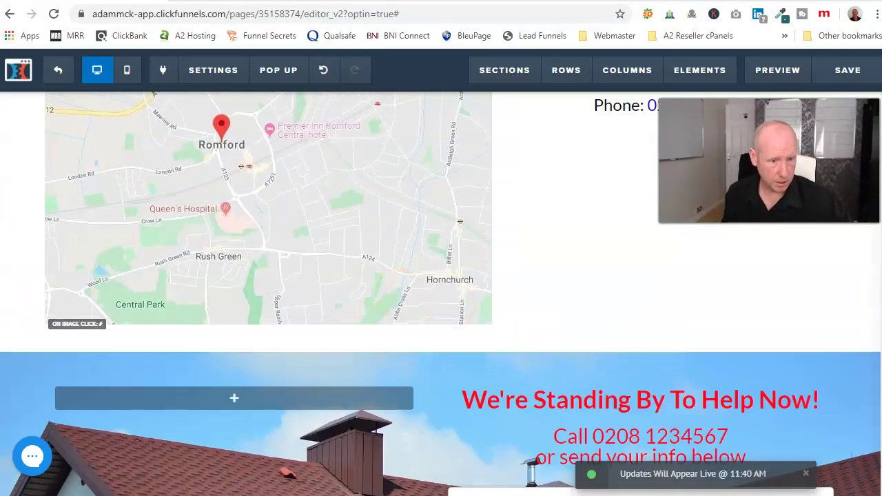
scroll(348, 330, "up", 20)
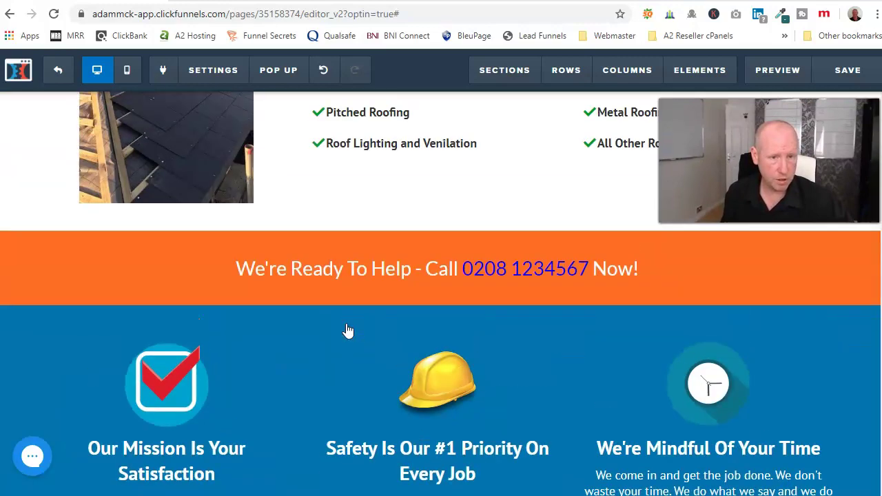
scroll(348, 330, "up", 3)
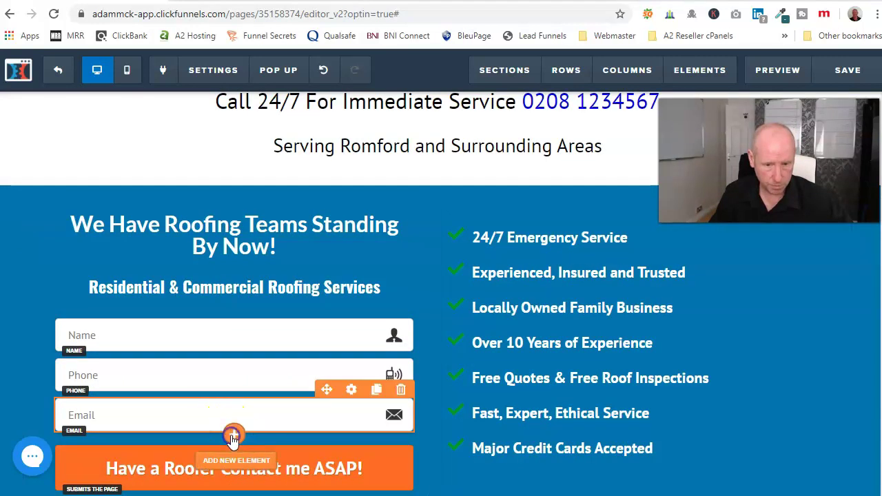
Drag an Input element from the panel's Form section to sit below the Email field.
left_click(233, 434)
scroll(634, 317, "down", 10)
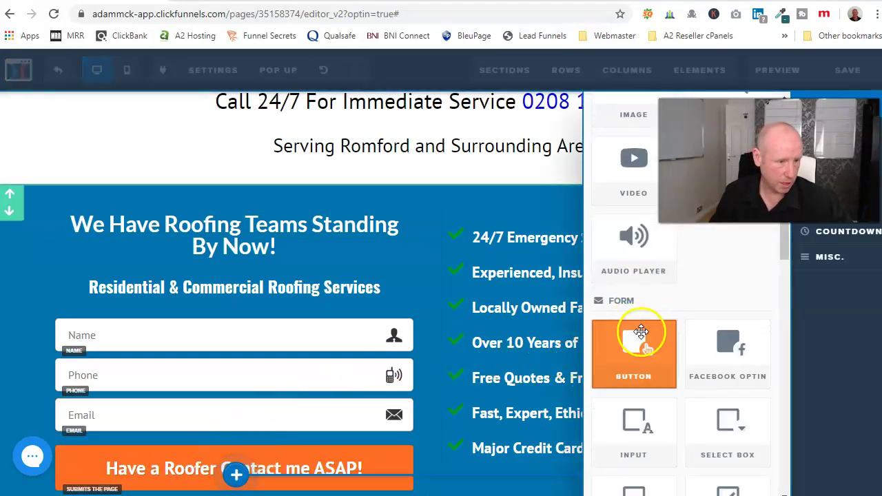
scroll(634, 386, "down", 5)
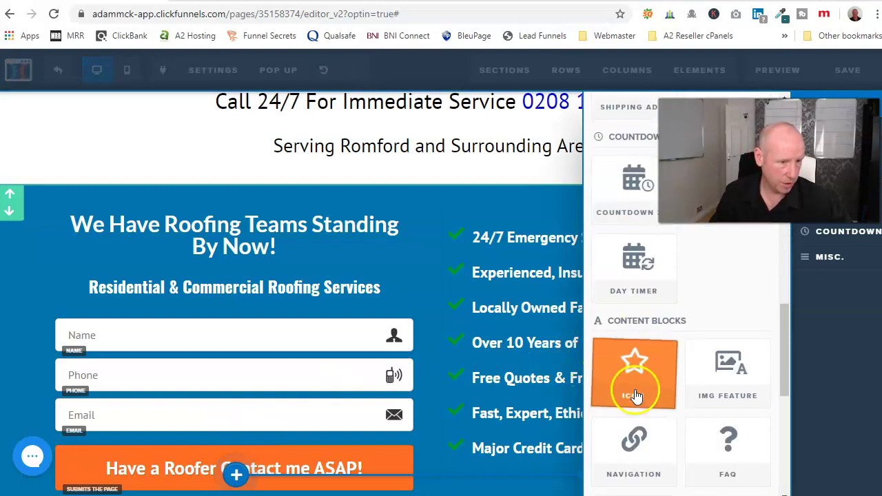
scroll(679, 359, "down", 5)
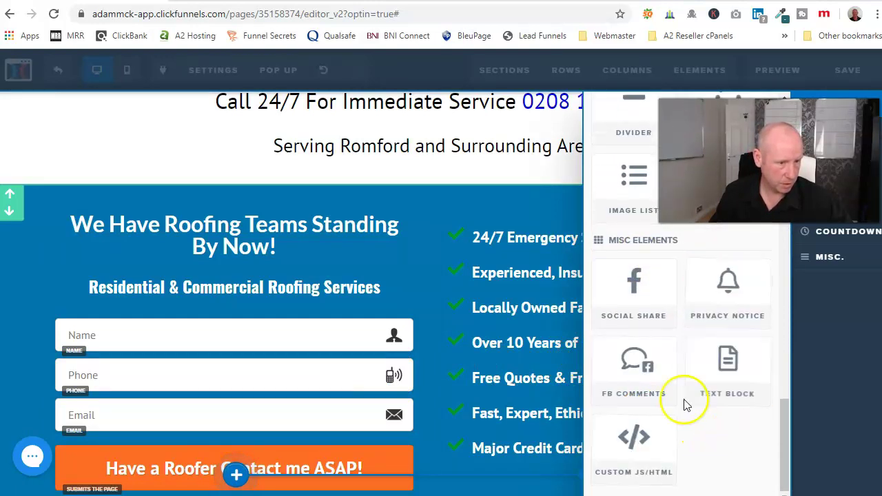
scroll(706, 333, "up", 1)
scroll(706, 333, "up", 3)
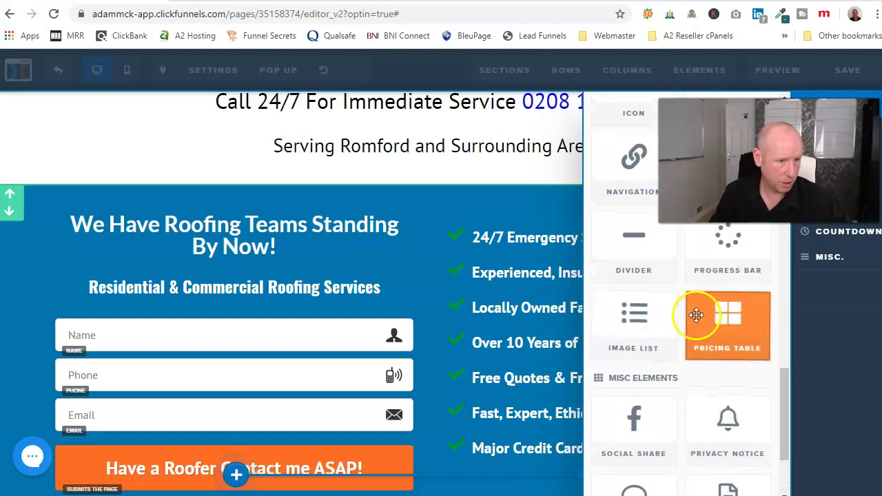
scroll(672, 338, "up", 5)
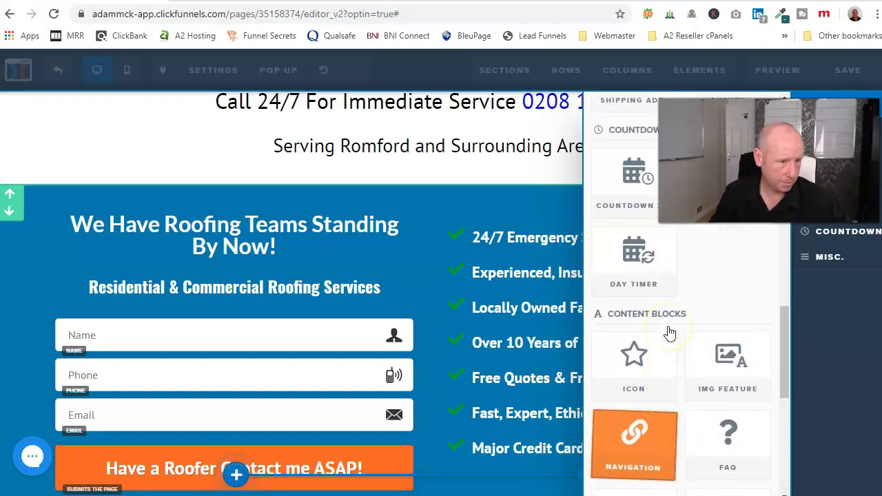
scroll(679, 345, "up", 1)
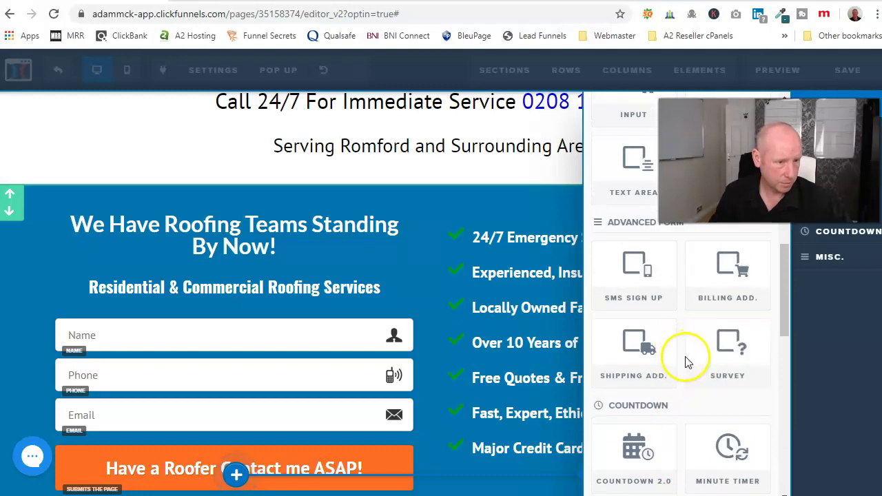
scroll(674, 312, "up", 1)
scroll(662, 310, "up", 2)
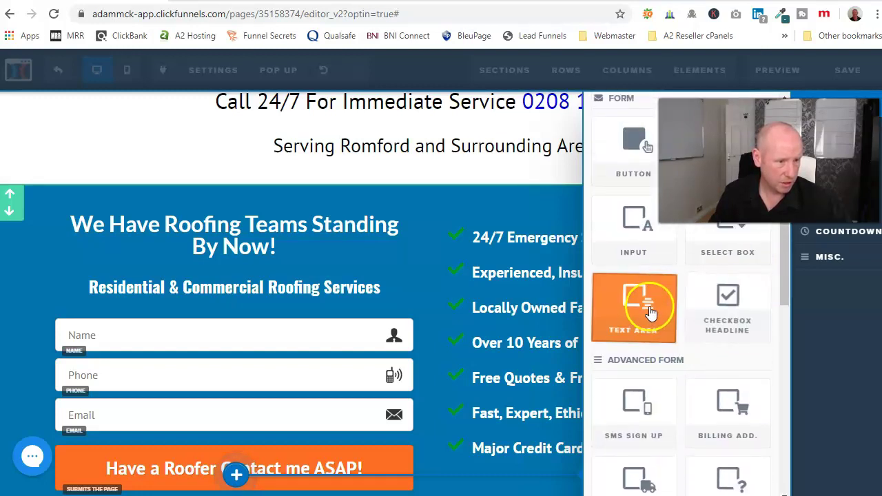
scroll(655, 315, "up", 2)
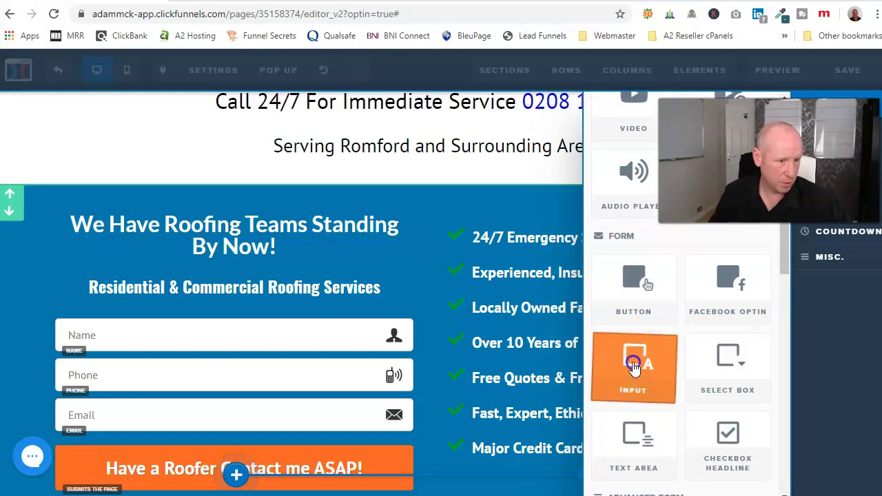
left_click_drag(634, 367, 158, 402)
Delete the extra unset 'Your Email Address Here...' input from the top opt-in form.
left_click(169, 319)
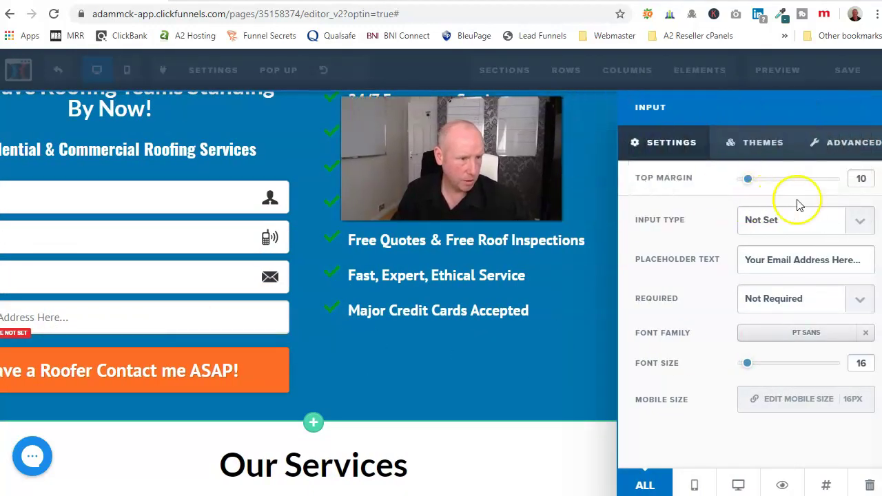
left_click(860, 224)
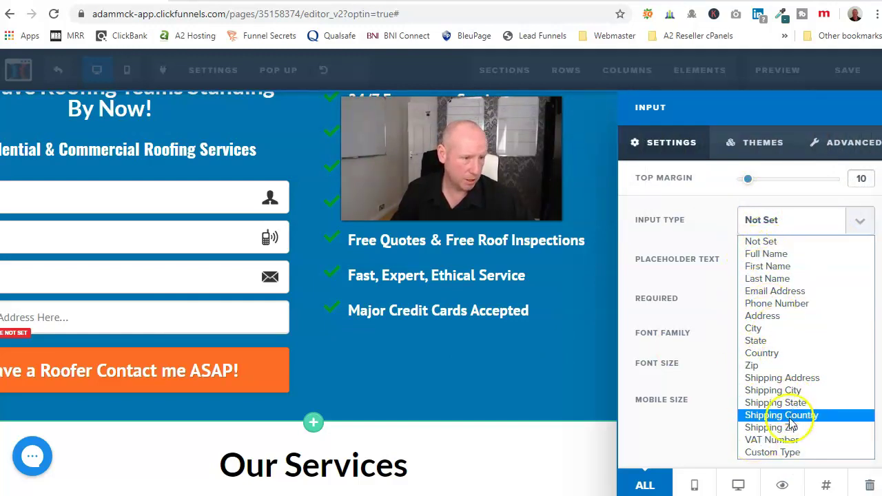
left_click(590, 344)
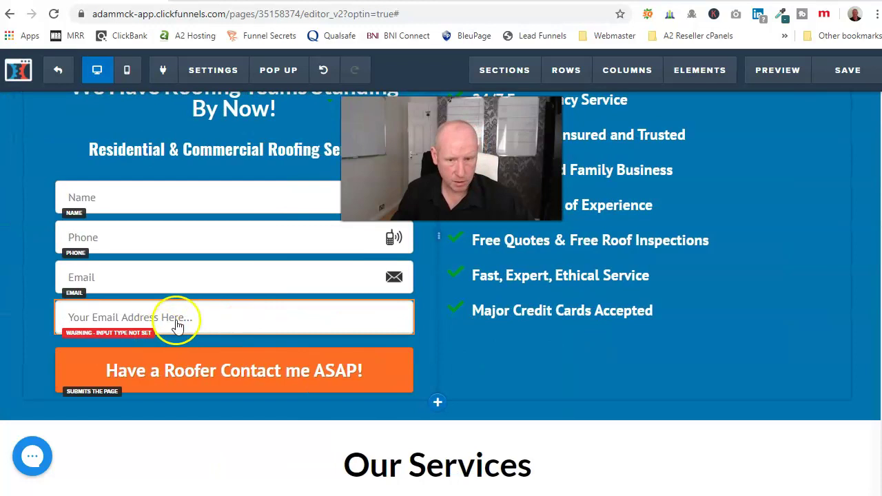
left_click(173, 318)
left_click(263, 311)
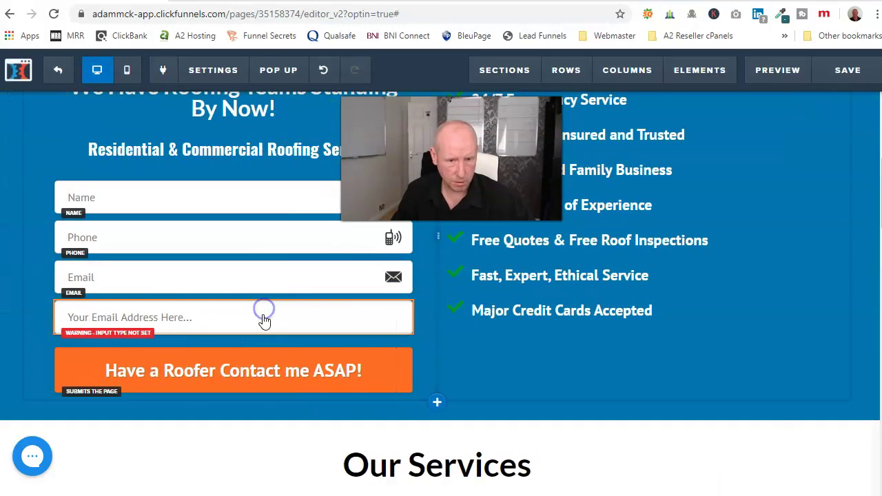
left_click(400, 292)
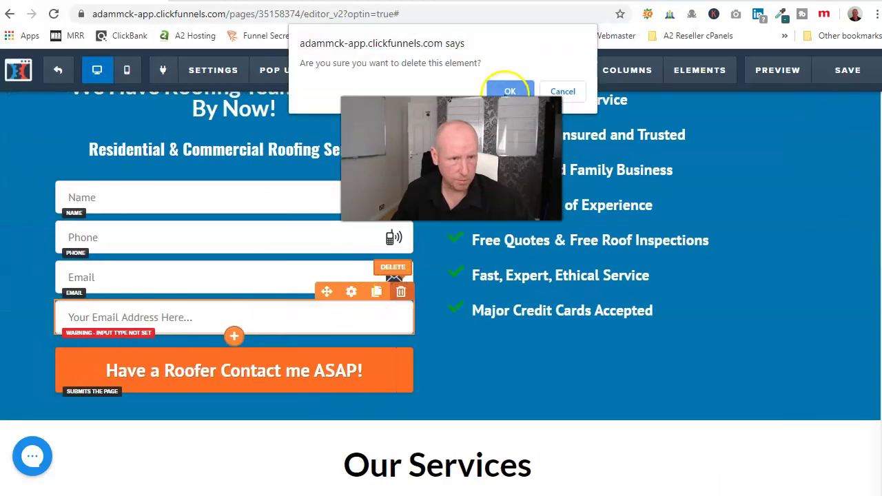
left_click(509, 91)
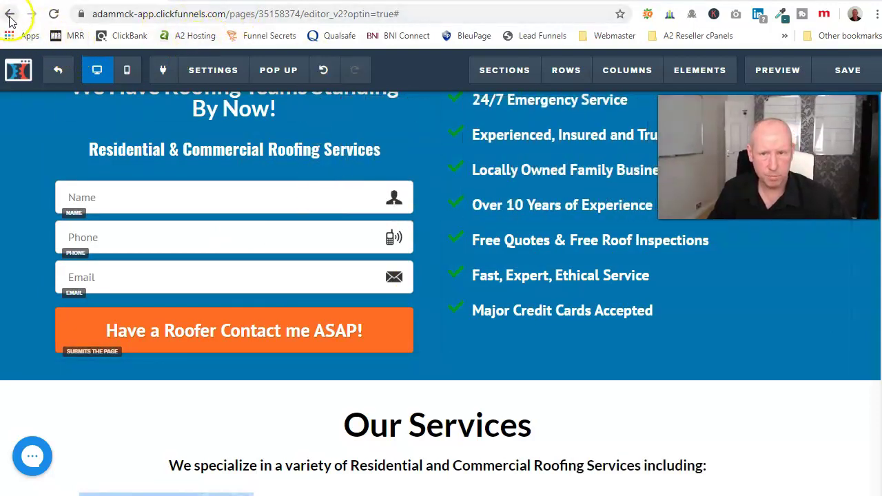
Copy the Emergency Roofer opt-in step's web address from the funnel overview.
left_click(56, 75)
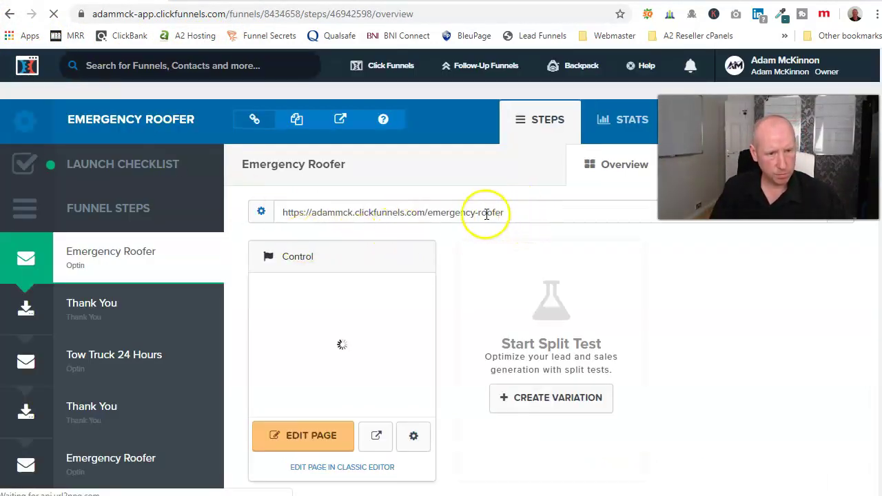
left_click(487, 212)
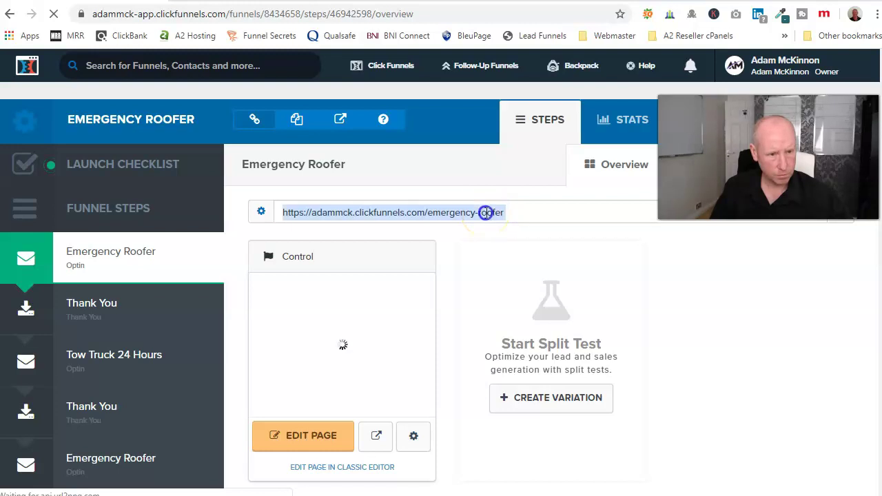
right_click(486, 213)
left_click(505, 223)
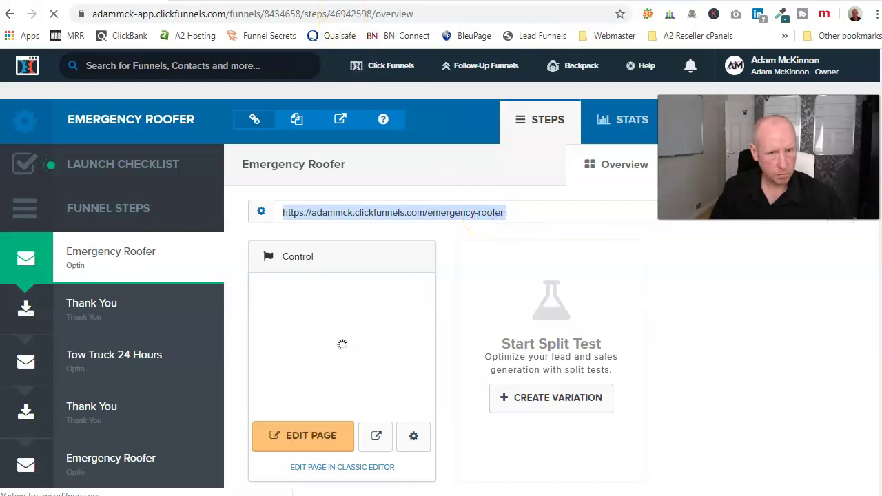
Load the copied emergency-roofer address in a new browser tab.
left_click(417, 2)
right_click(168, 13)
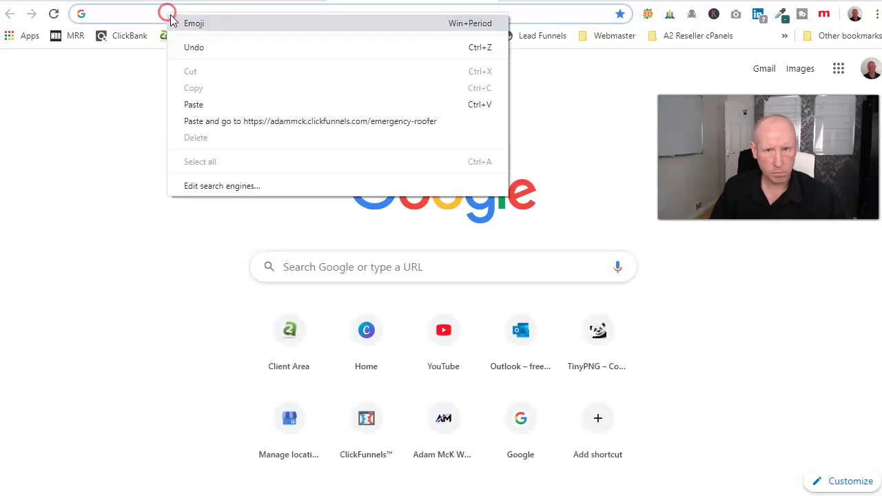
left_click(215, 108)
key("Return")
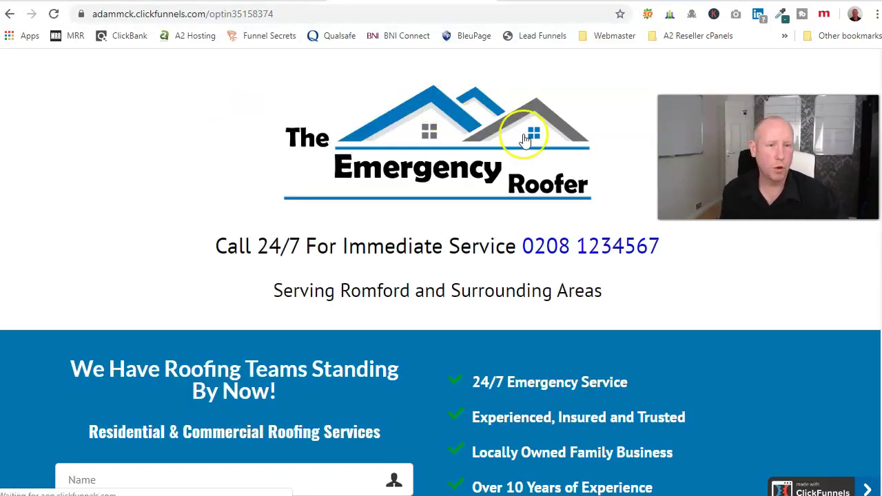
Fill the live form with a test name, phone number and email, and submit it.
scroll(456, 234, "down", 3)
scroll(457, 248, "down", 1)
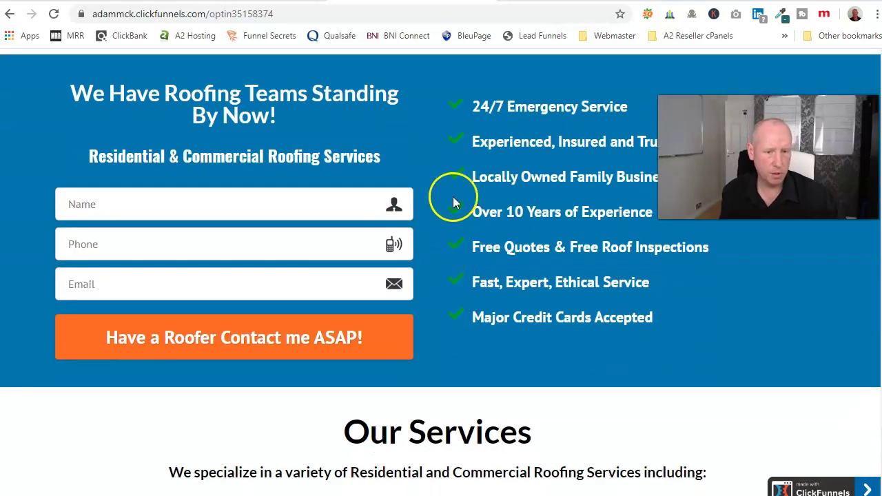
left_click(210, 193)
type("Adam")
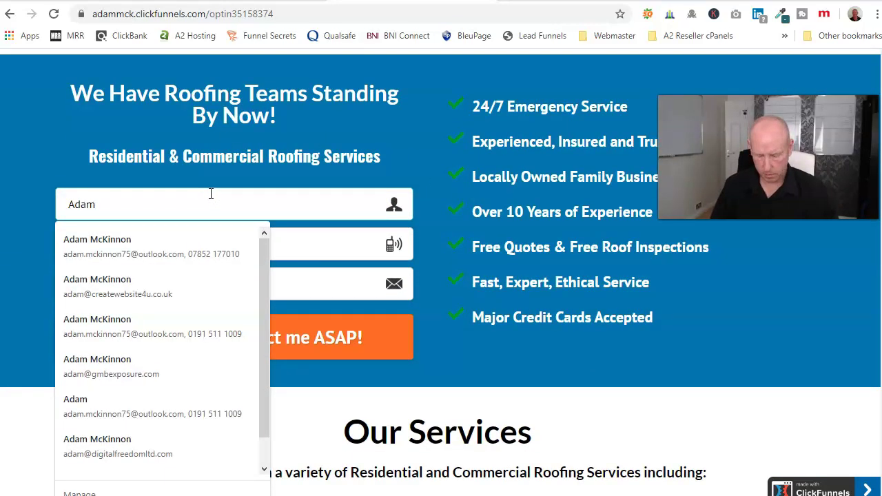
key("Tab")
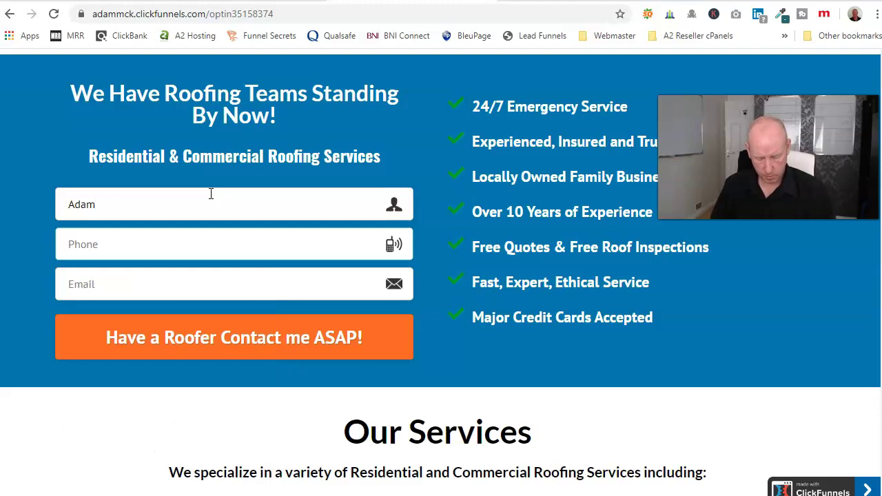
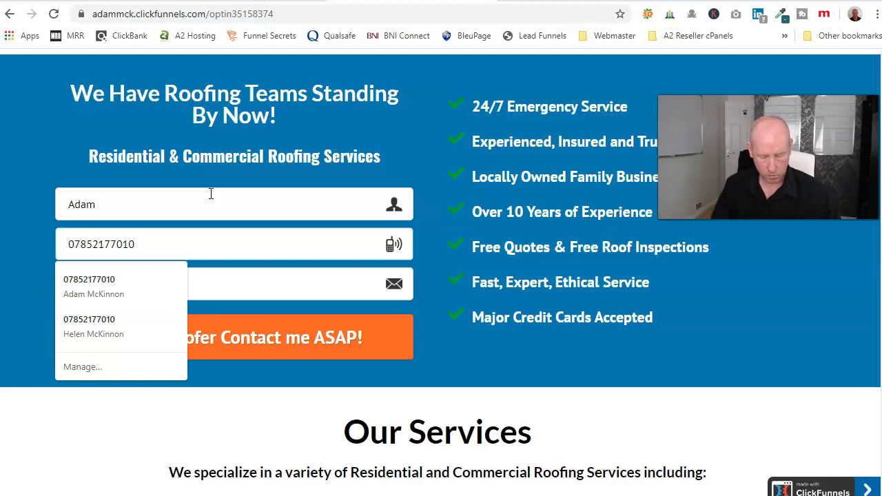
key("Tab")
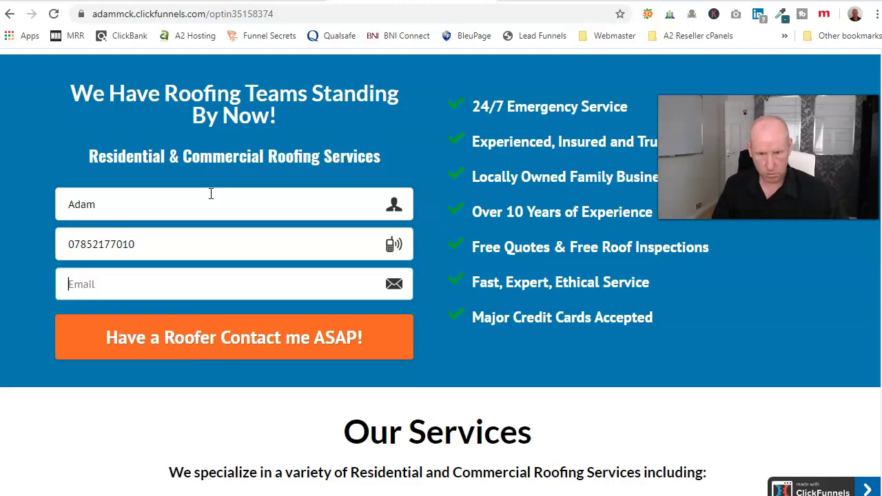
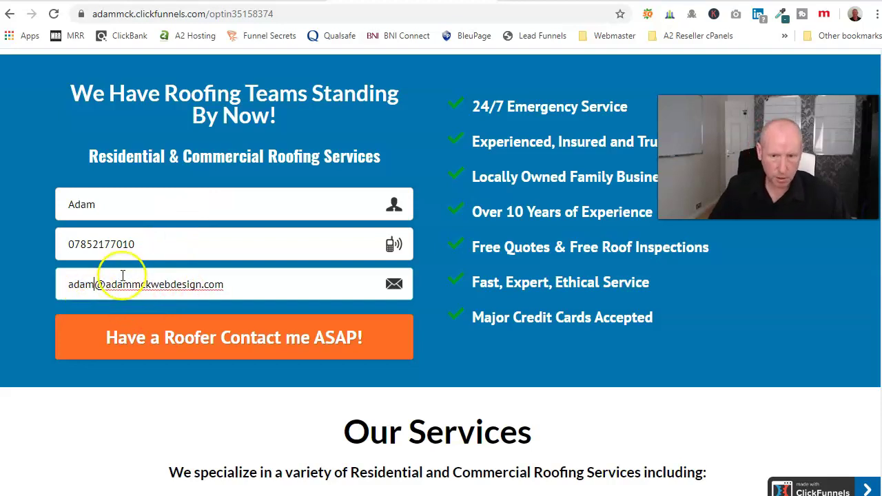
left_click(246, 339)
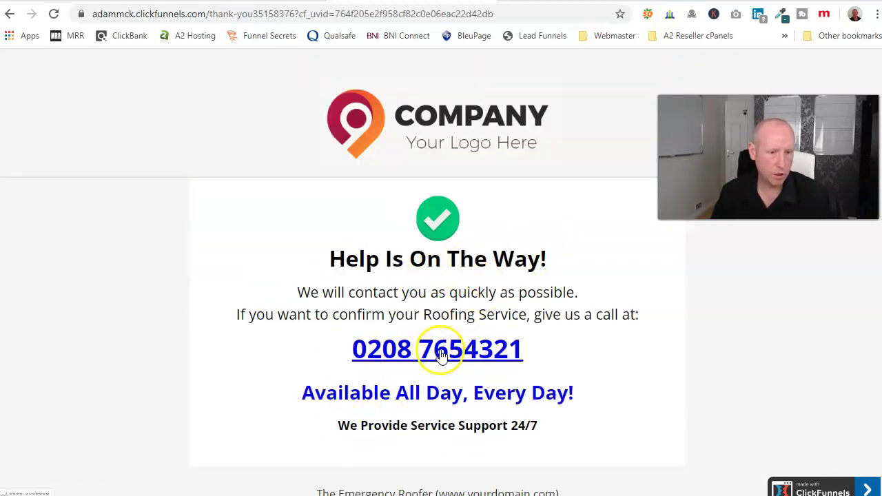
left_click(227, 2)
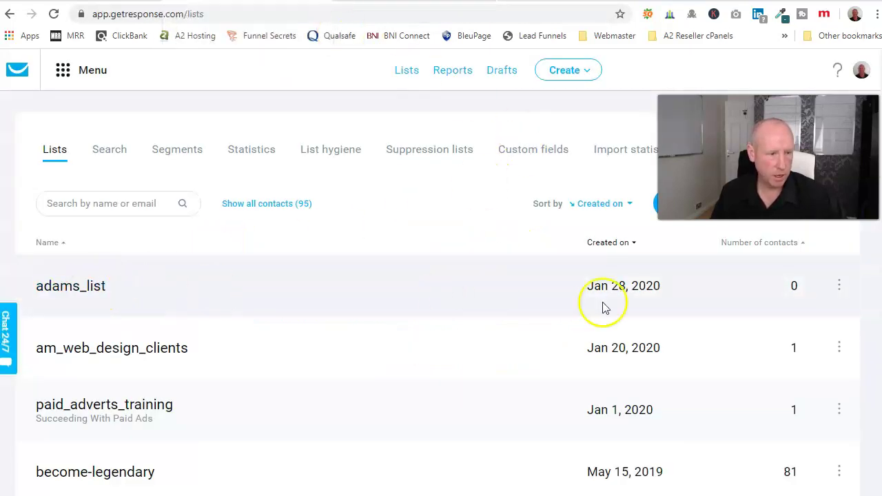
left_click(58, 13)
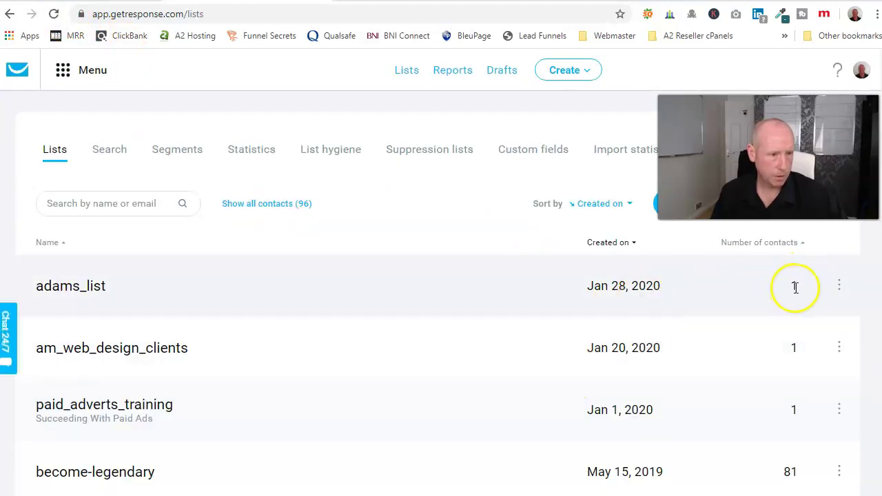
left_click(839, 286)
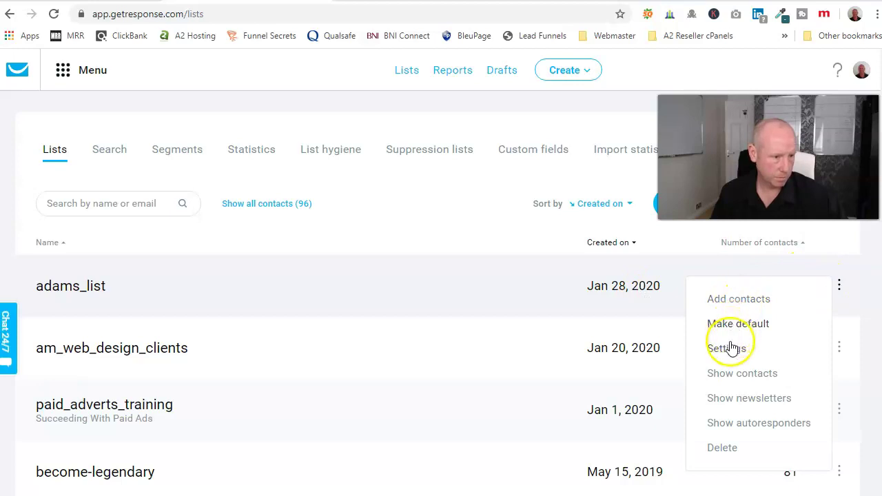
left_click(738, 373)
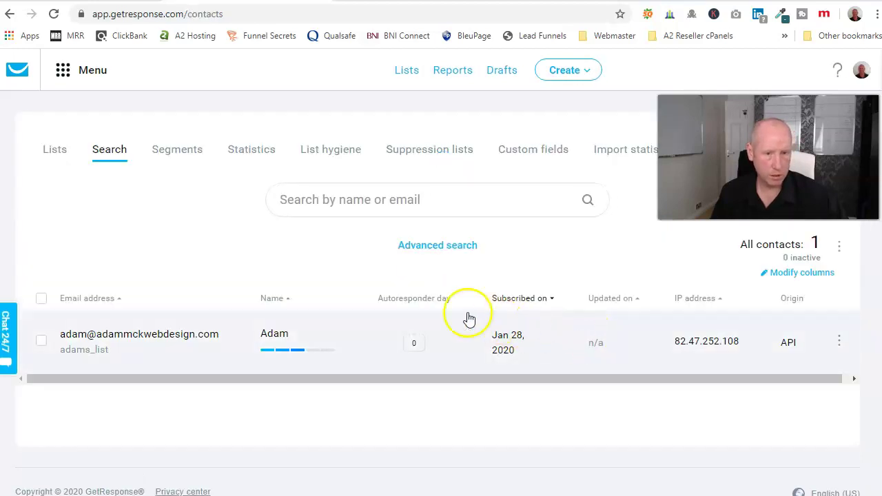
left_click(194, 338)
scroll(202, 336, "down", 3)
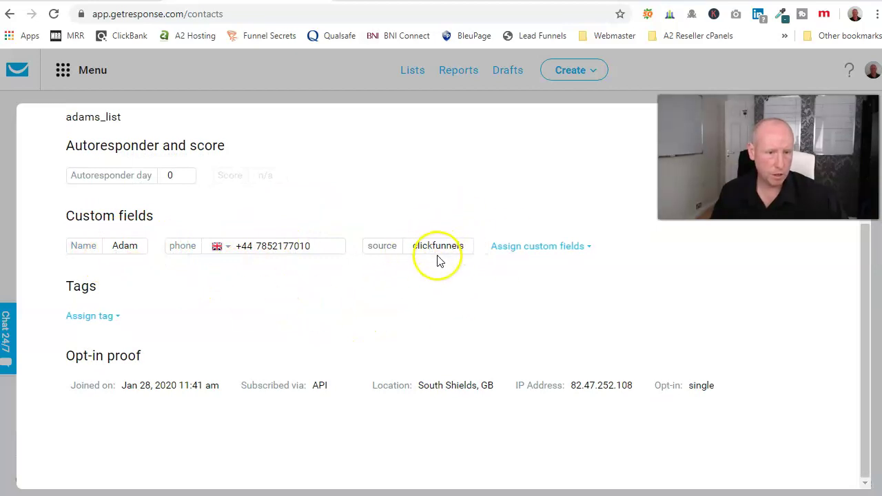
scroll(271, 338, "up", 3)
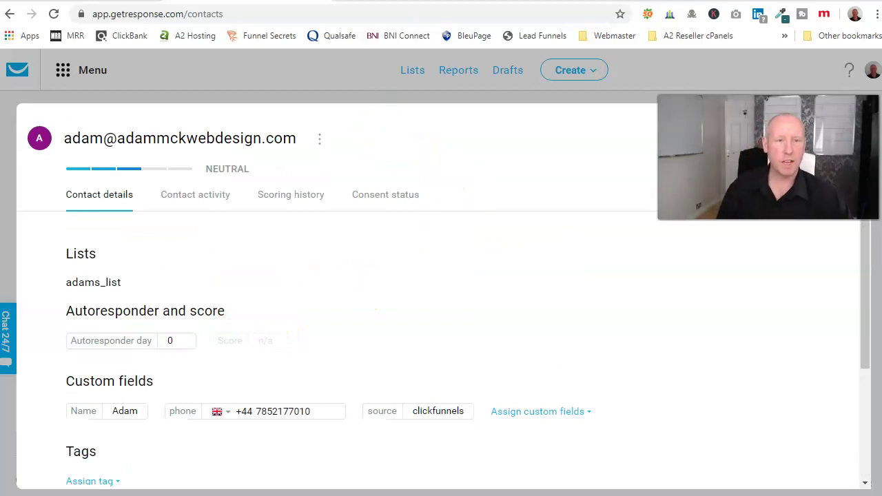
left_click(412, 2)
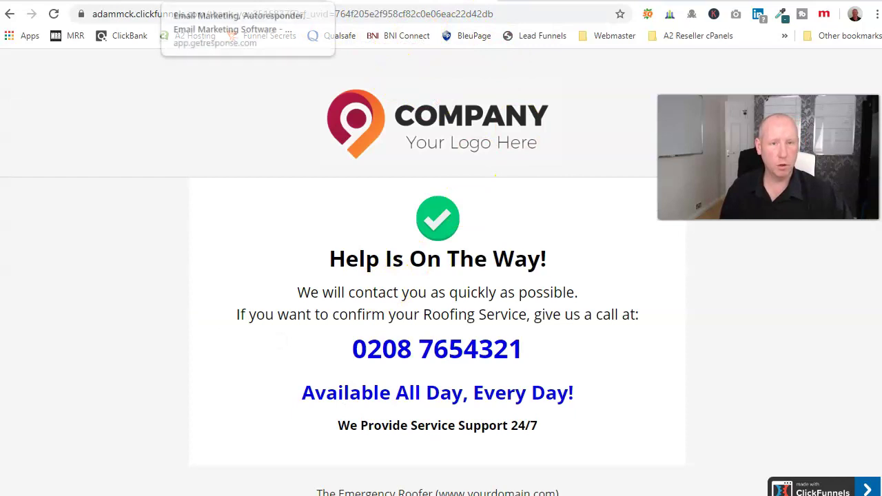
left_click(221, 1)
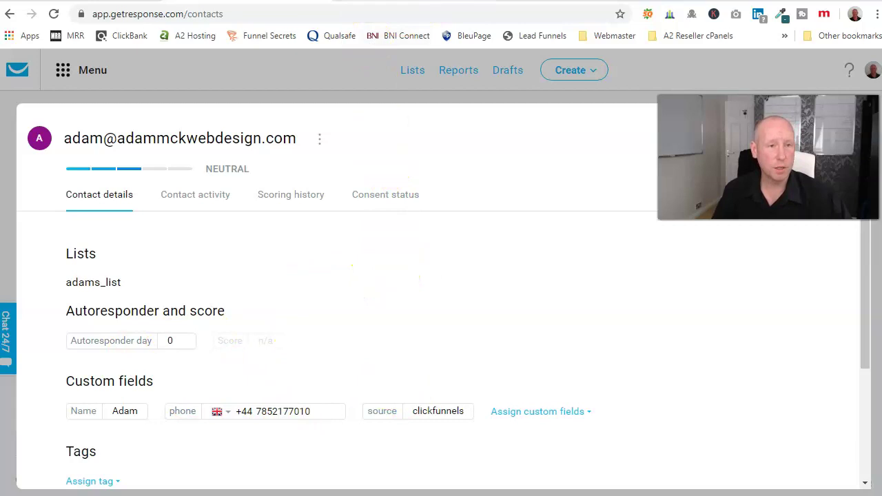
left_click(427, 4)
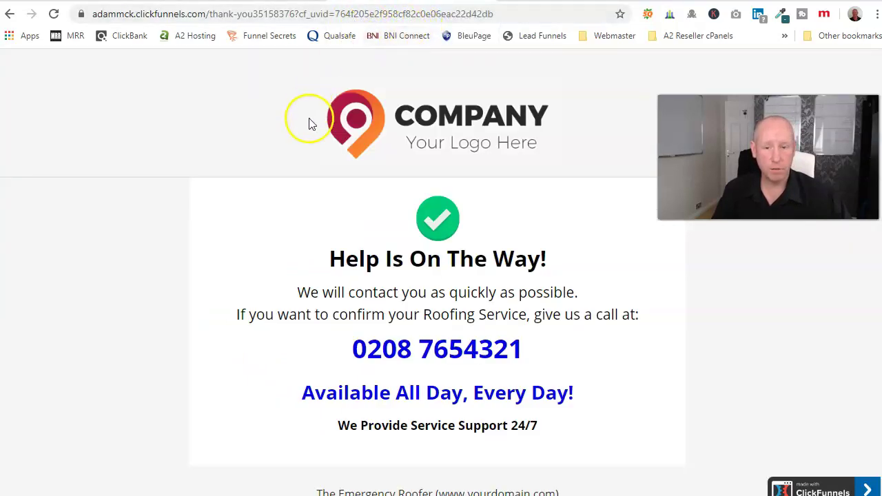